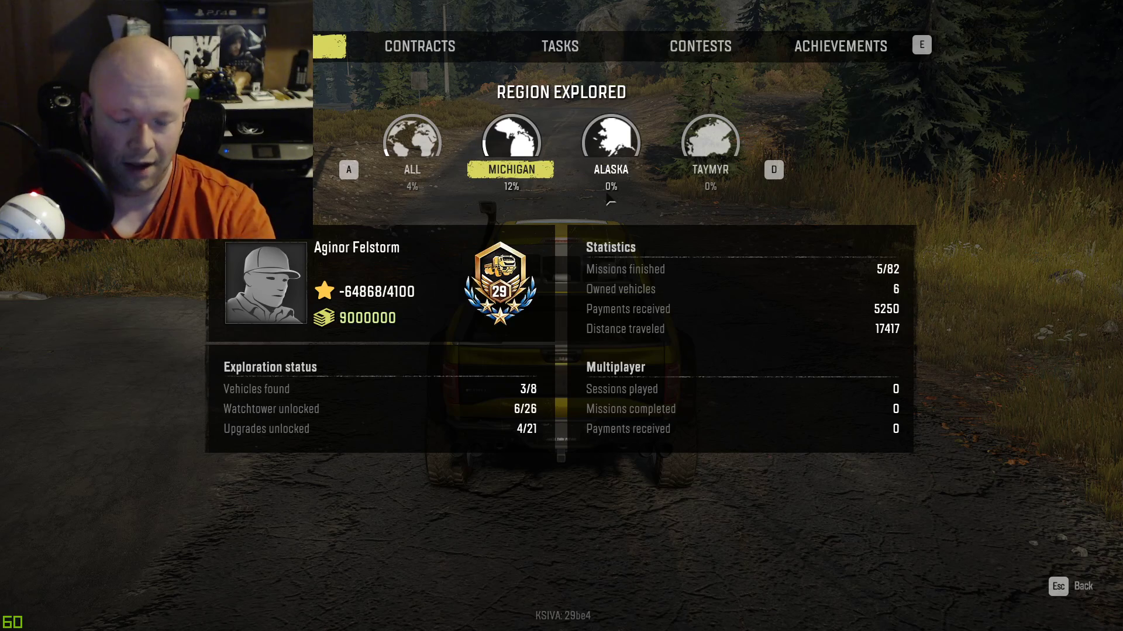
Browse the local map and the Michigan, Alaska and Taymyr region maps.
key(Escape)
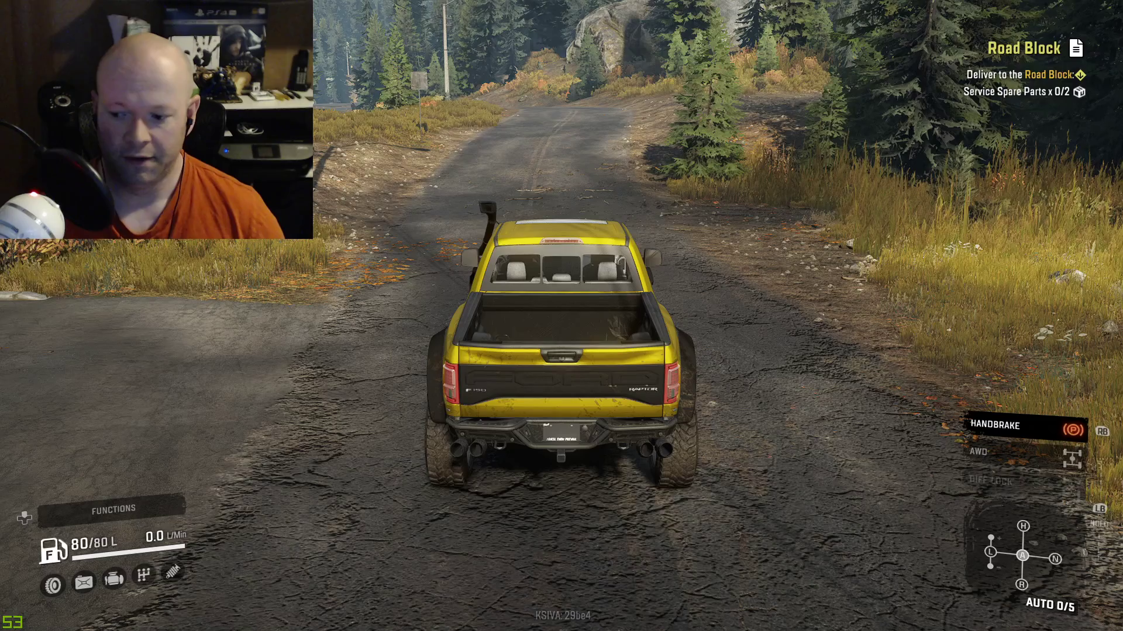
key(m)
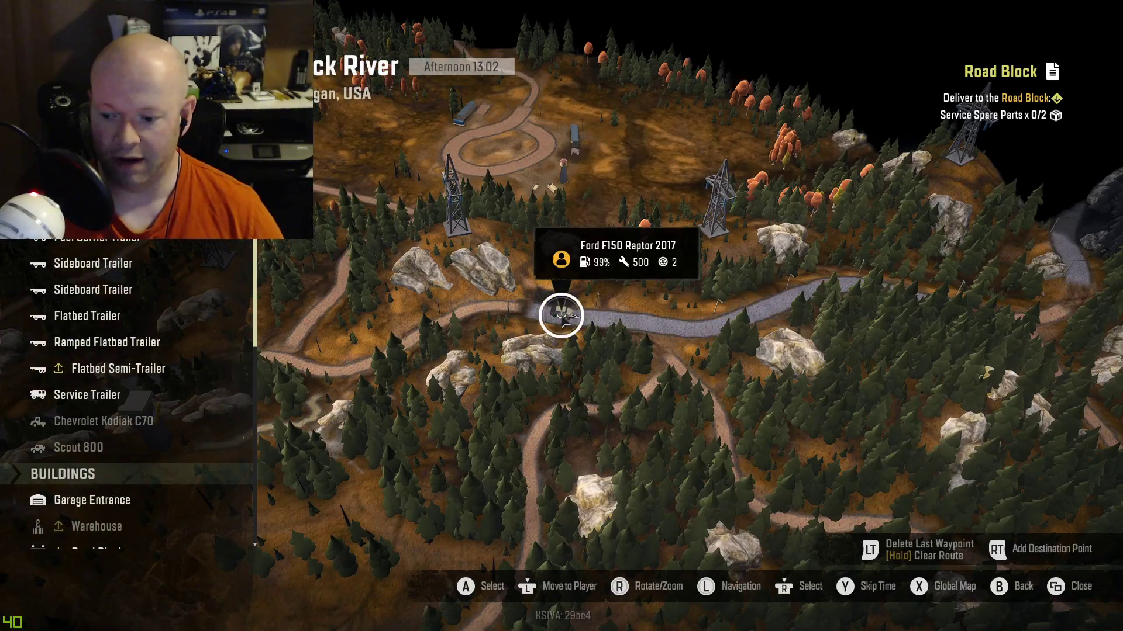
key(Tab)
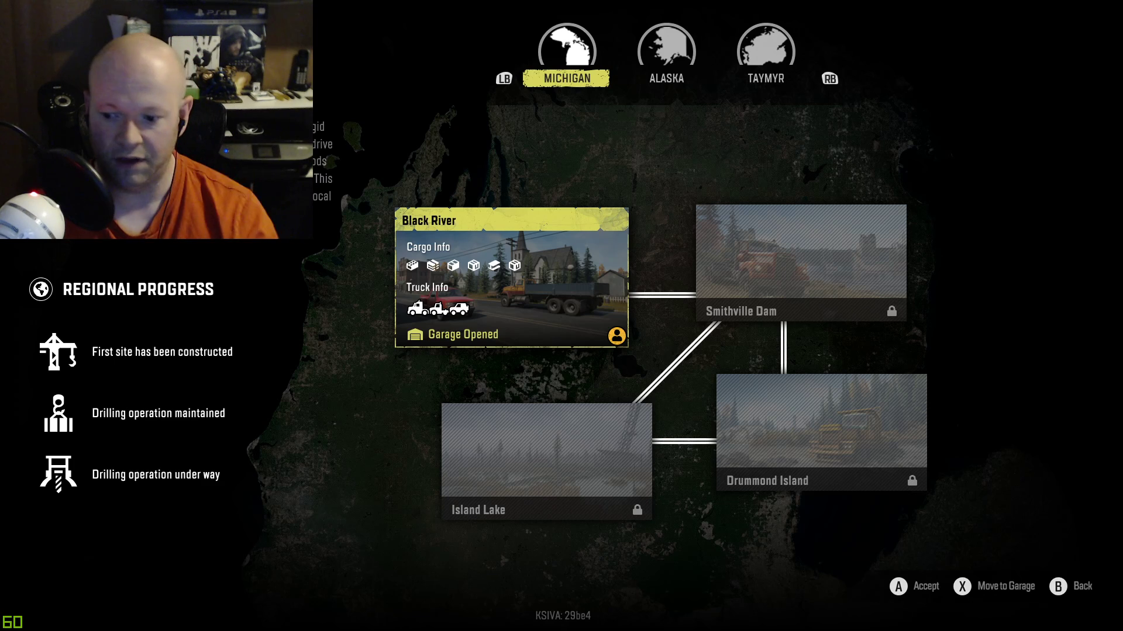
key(e)
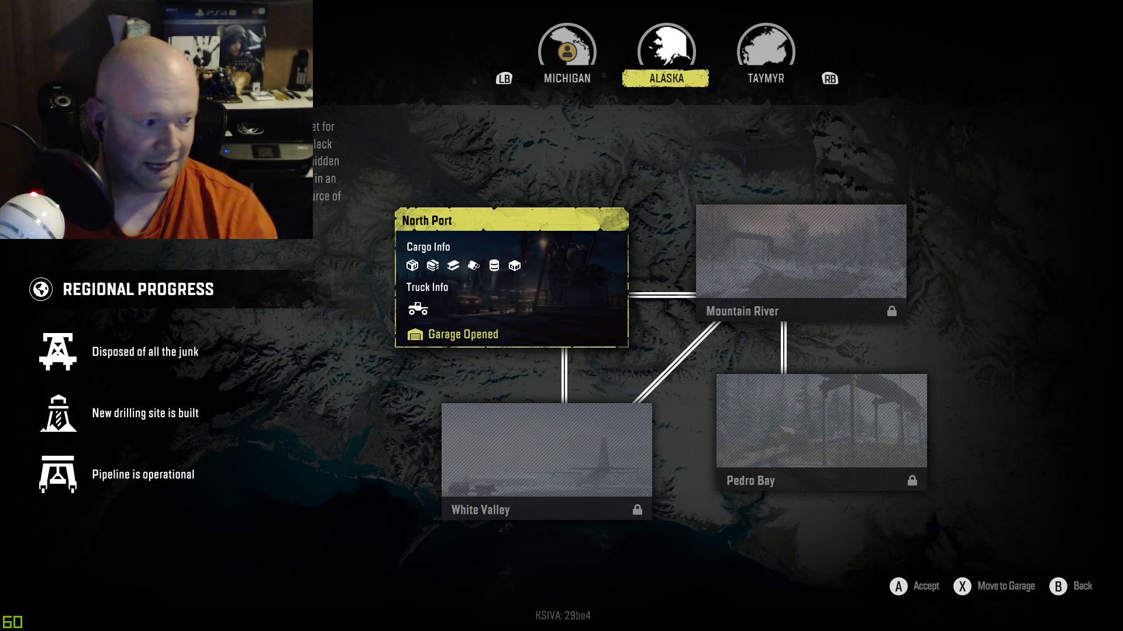
key(e)
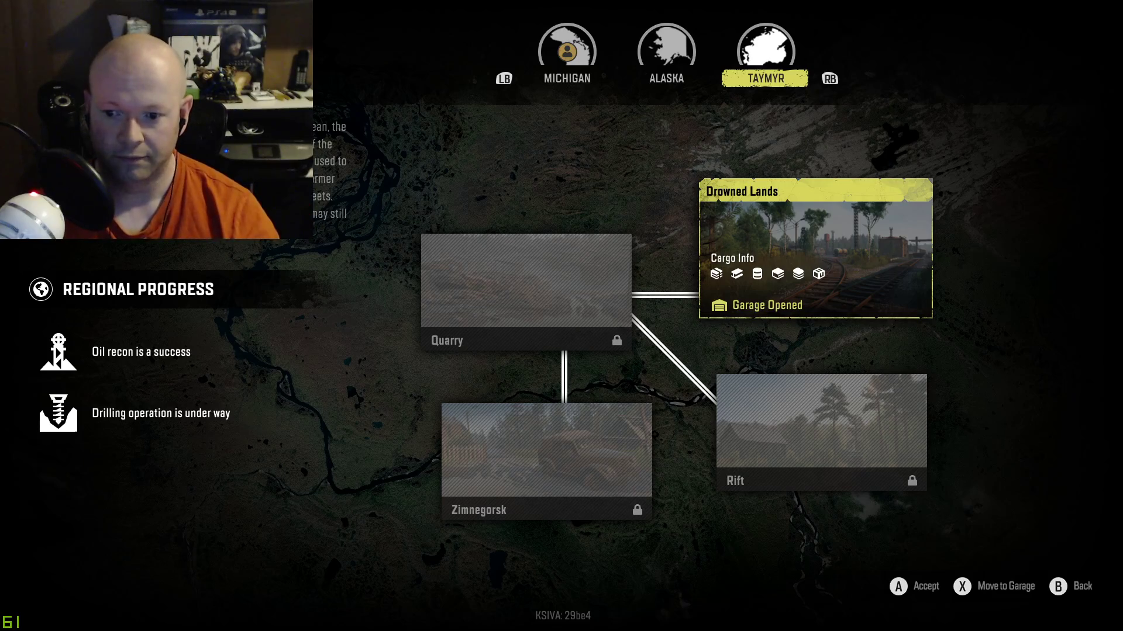
key(e)
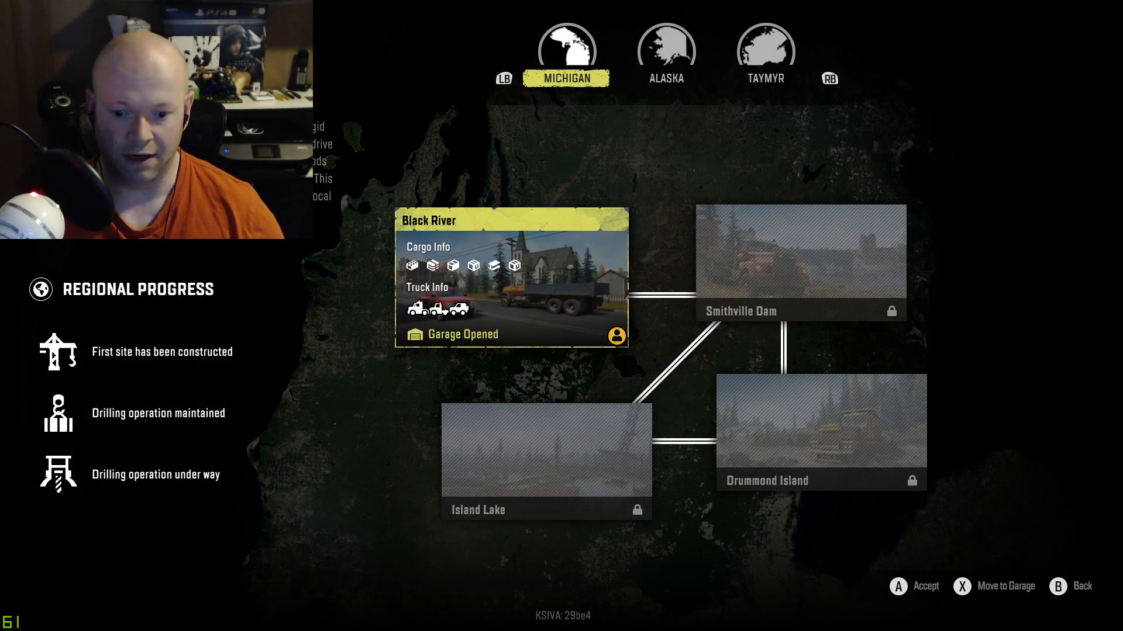
key(Escape)
key(Escape)
key(Escape)
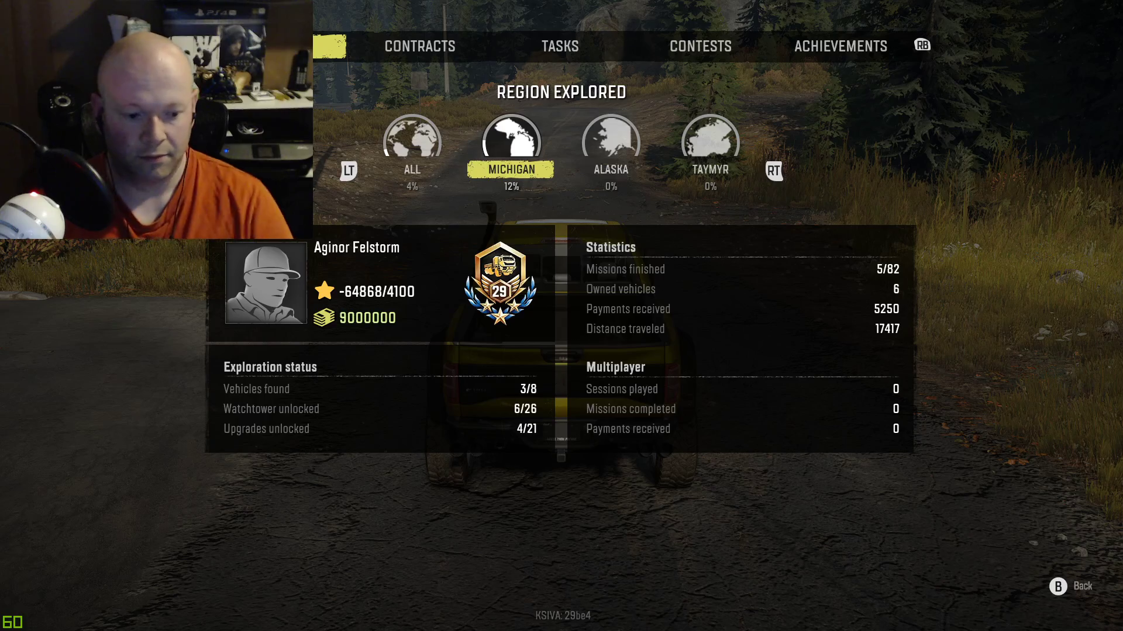
Exit SnowRunner to the desktop from the pause menu.
key(Escape)
key(Escape)
key(Down)
key(Down)
key(Down)
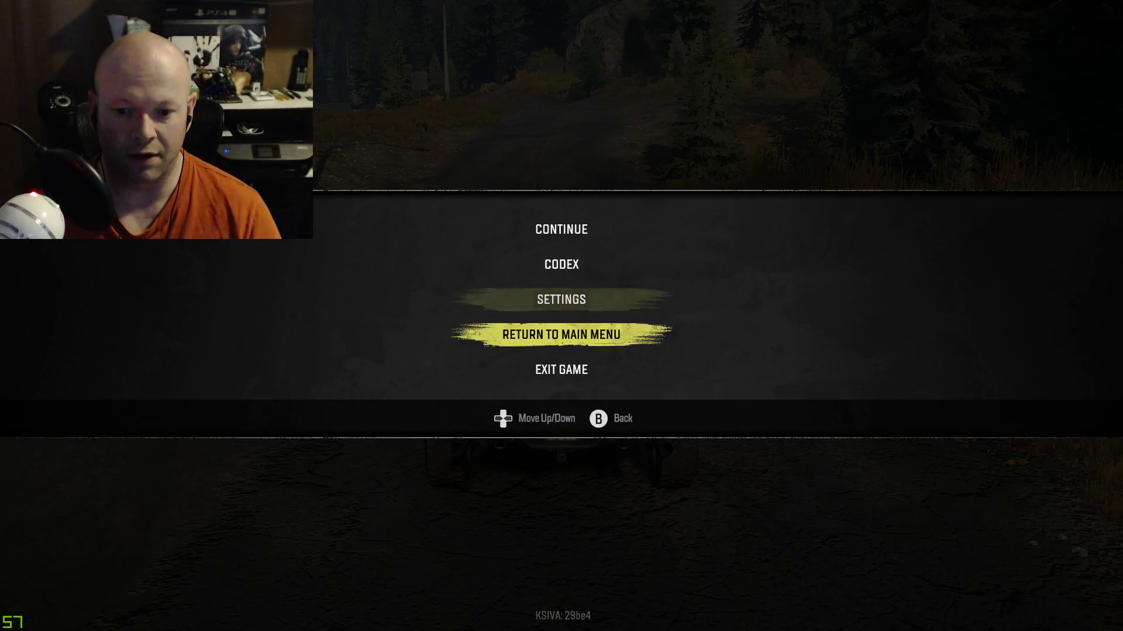
key(Down)
key(Return)
key(Escape)
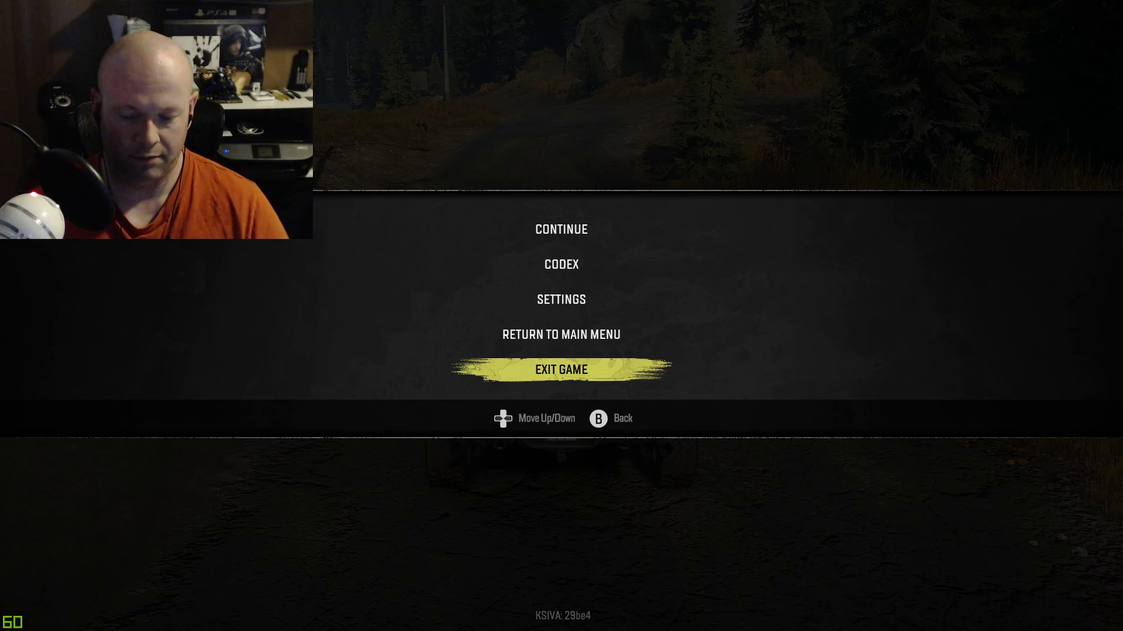
key(alt+Tab)
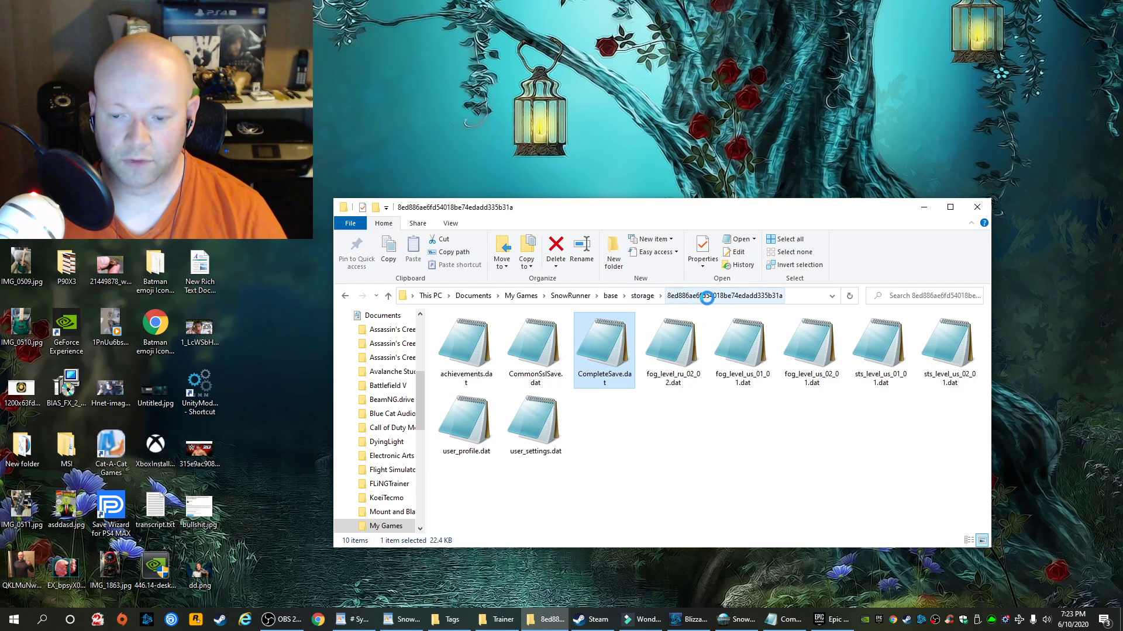
Open CompleteSave.dat with Notepad via Open with > Choose another app.
right_click(605, 339)
mouse_move(641, 111)
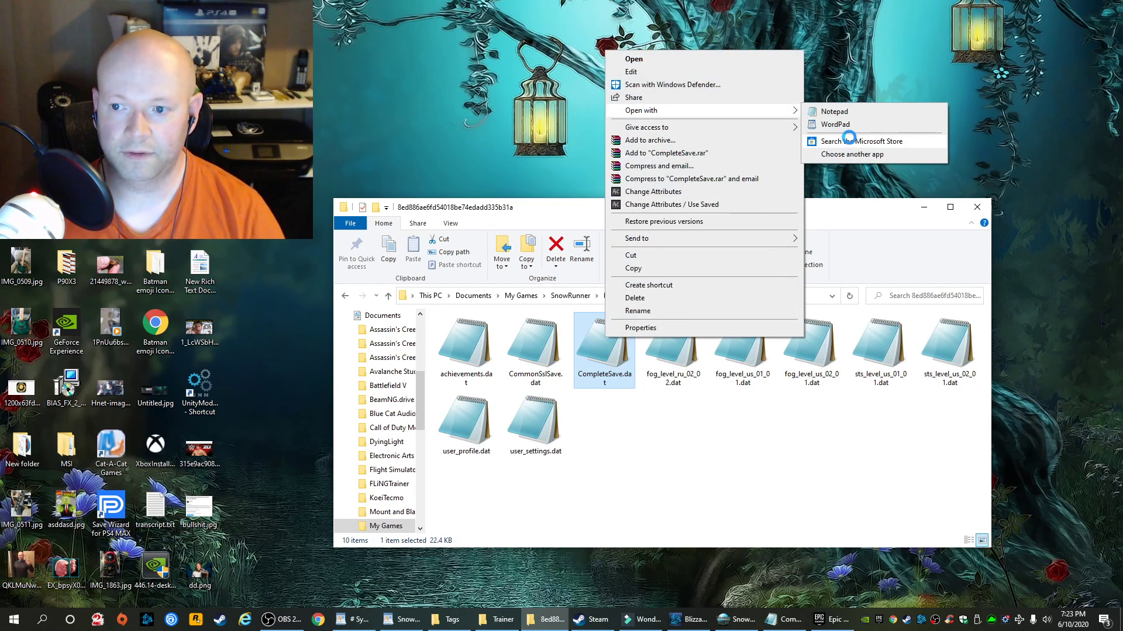
click(851, 154)
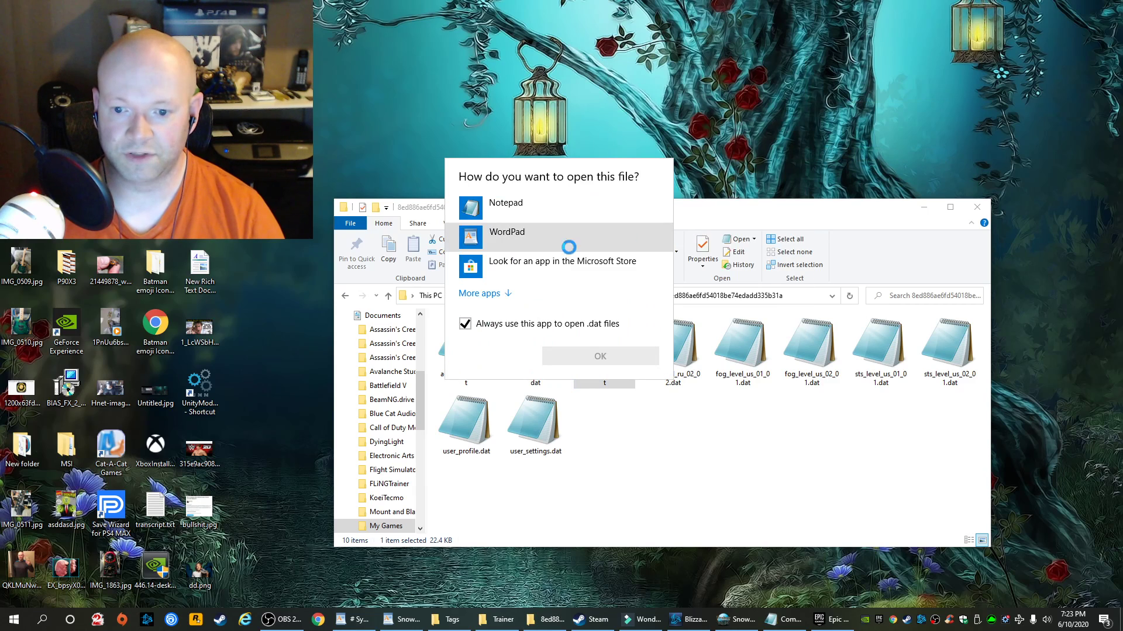
click(477, 294)
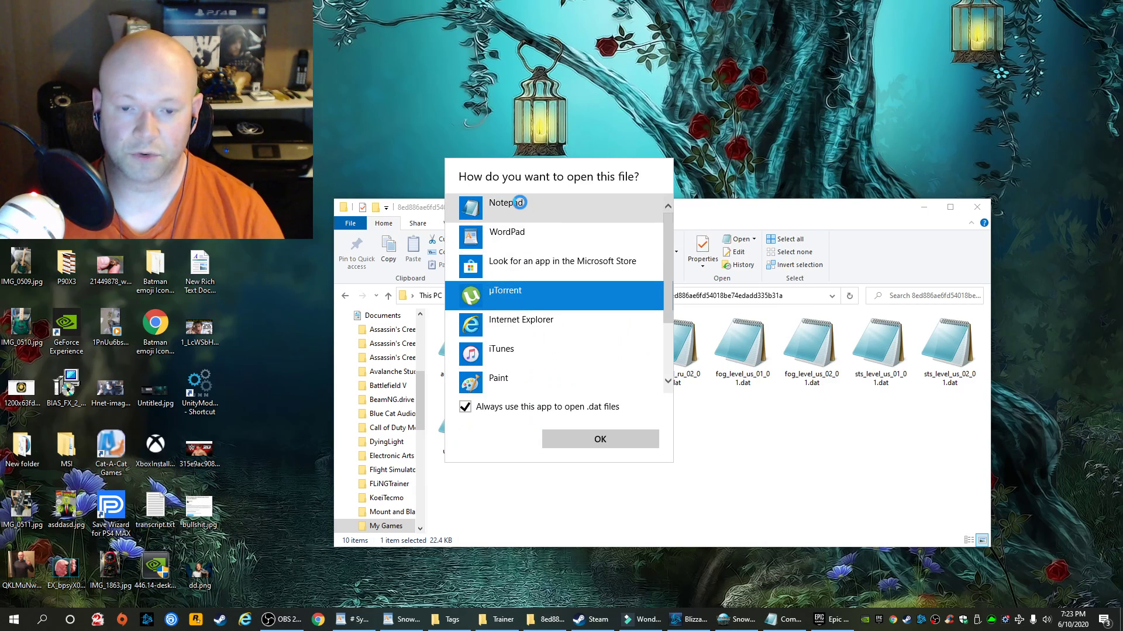
key(Return)
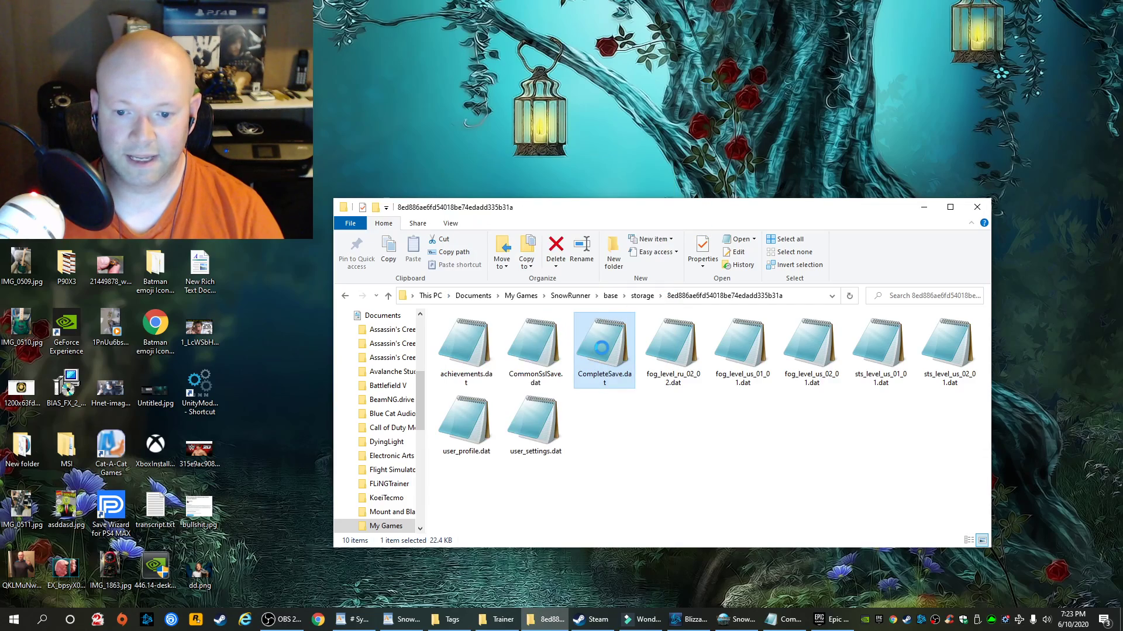
Search the save for the 'money' entry, then the 'rank' entry.
click(354, 166)
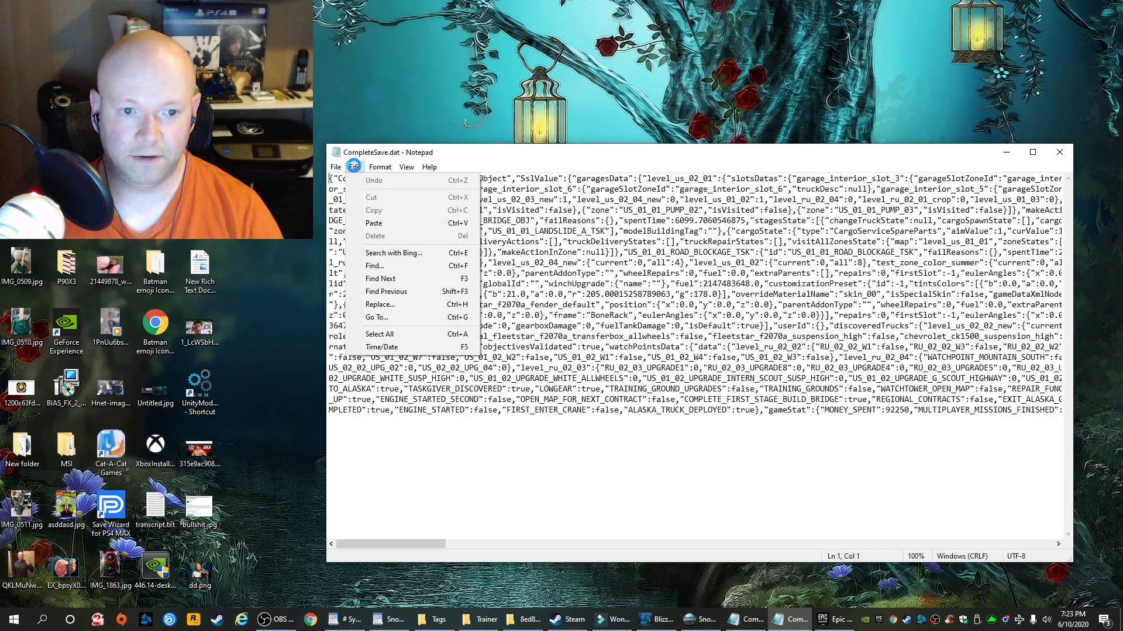
click(377, 266)
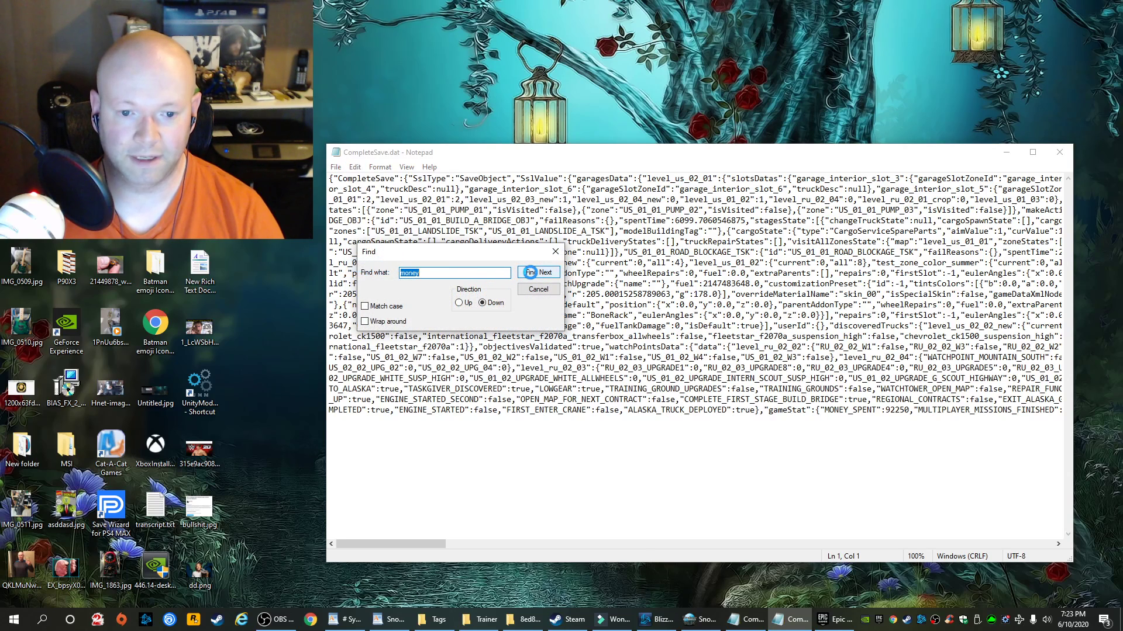
click(529, 273)
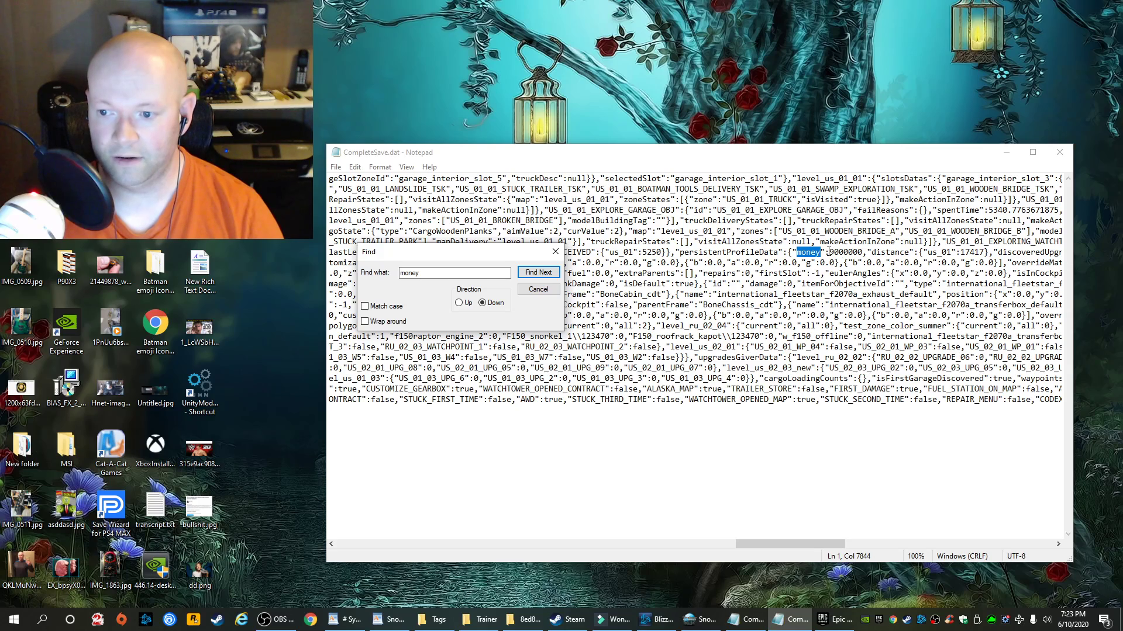
click(442, 273)
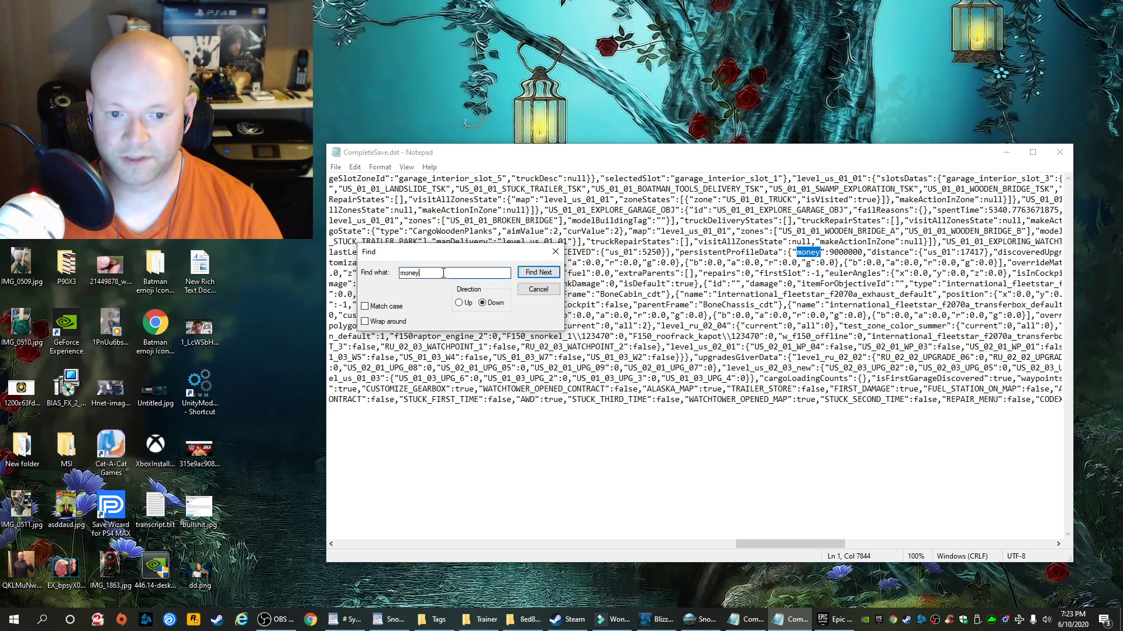
key(BackSpace)
key(BackSpace)
key(BackSpace)
key(BackSpace)
key(BackSpace)
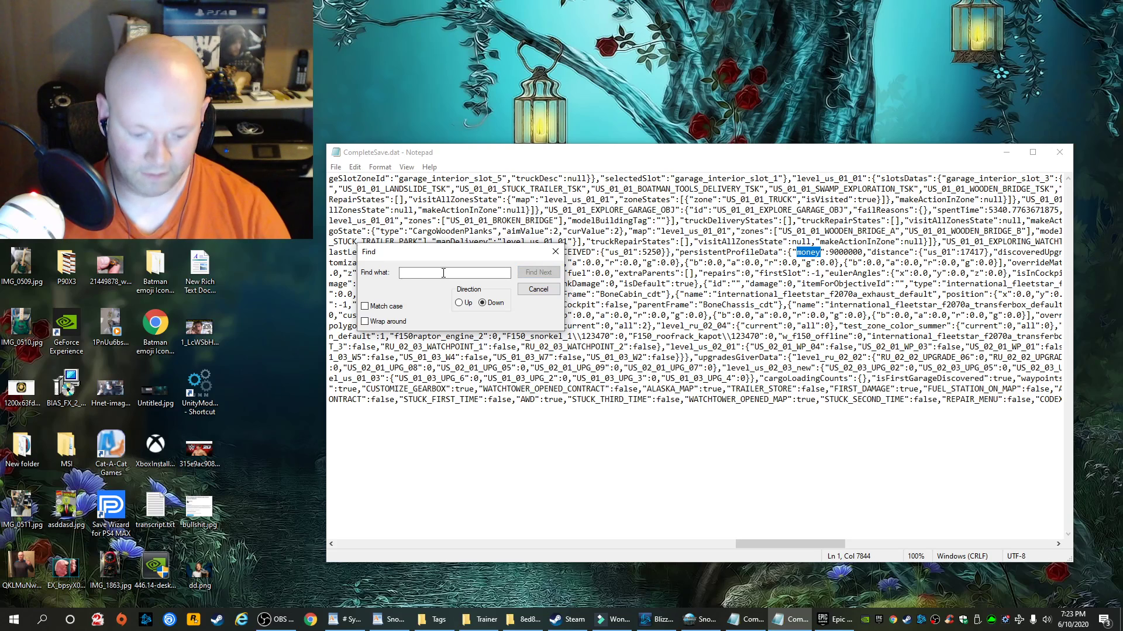
text(rank)
key(Return)
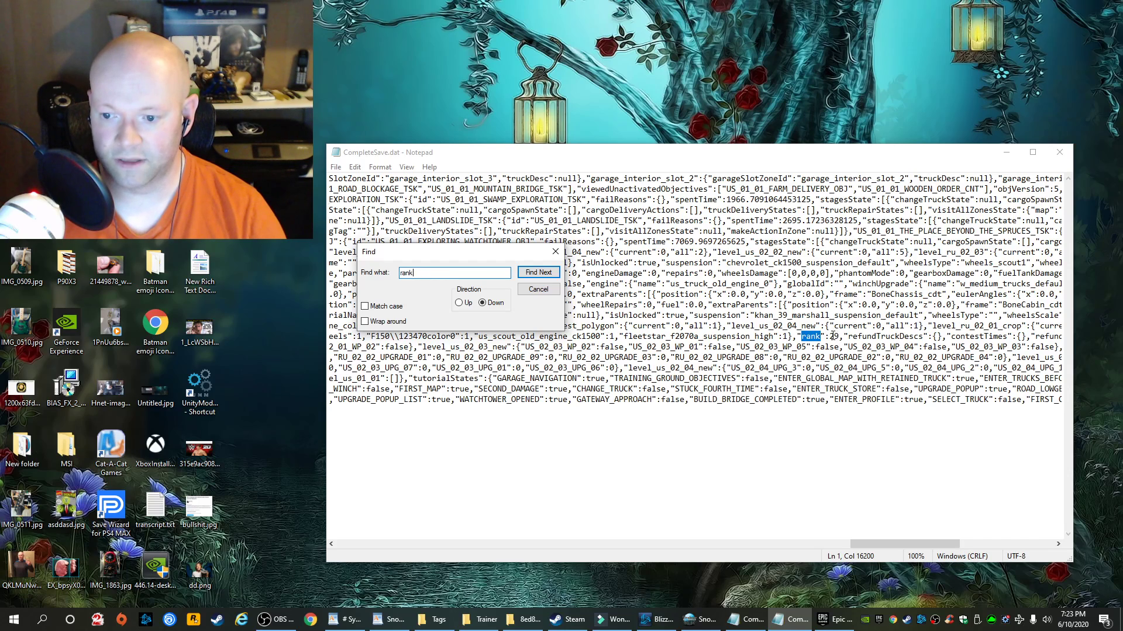
click(555, 253)
Save CompleteSave.dat and close Notepad.
click(337, 168)
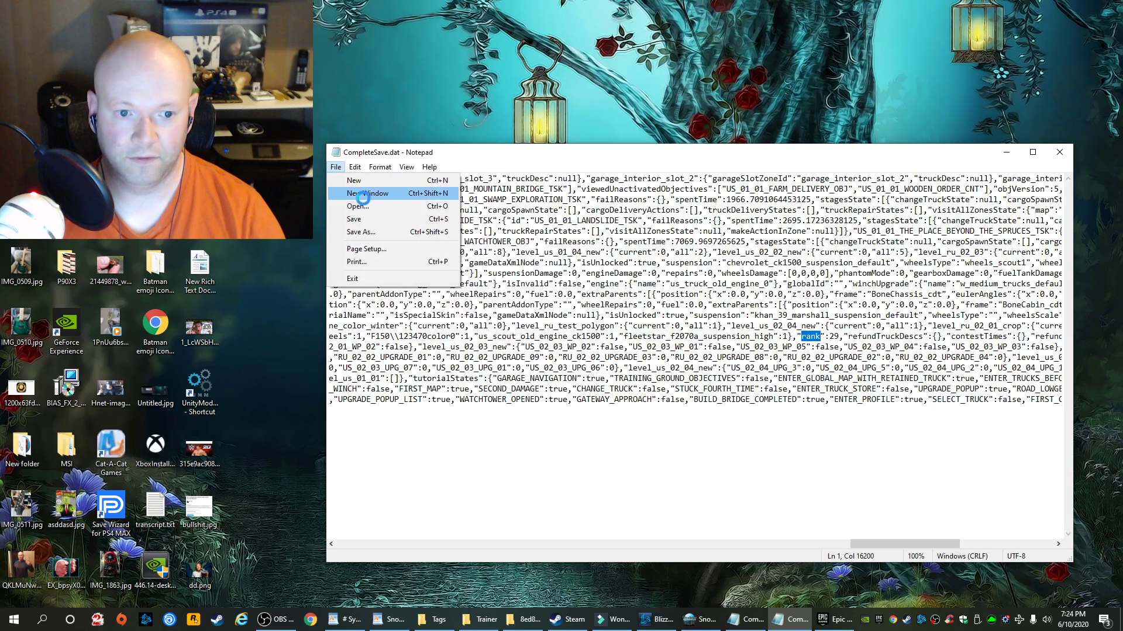
click(368, 217)
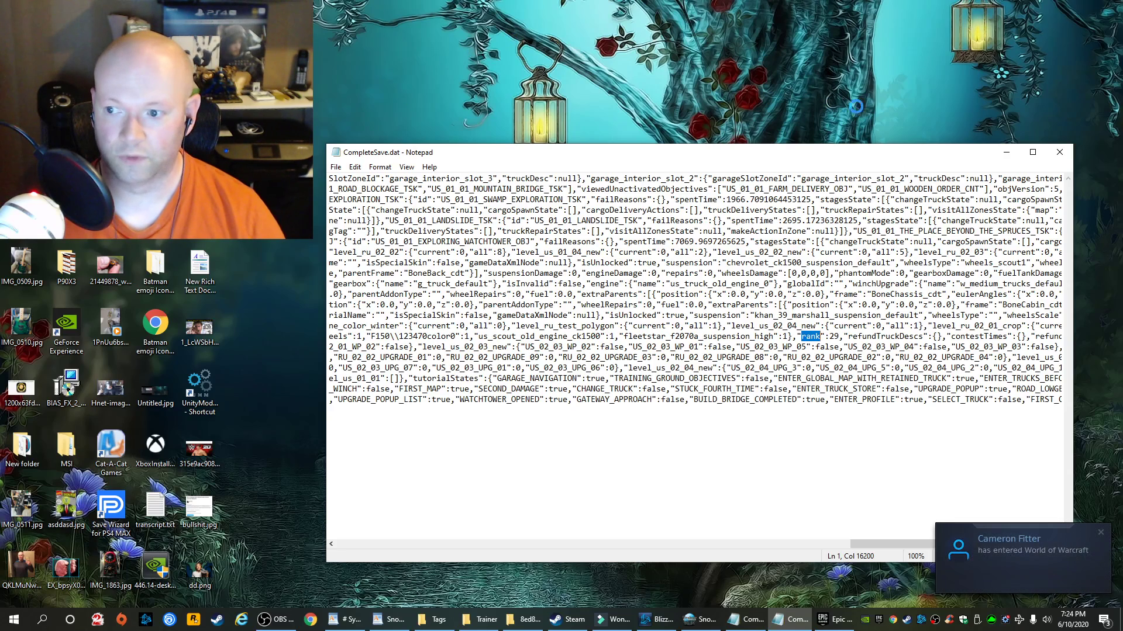
click(1061, 156)
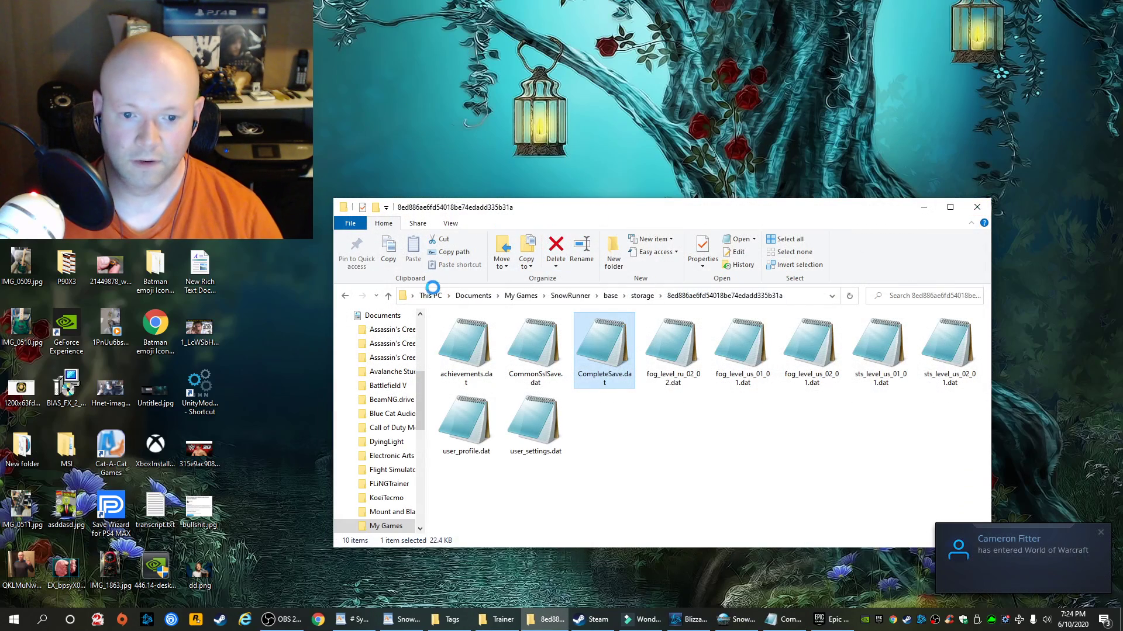
Go from Documents through My Games, SnowRunner, base and storage into the profile folder.
click(977, 207)
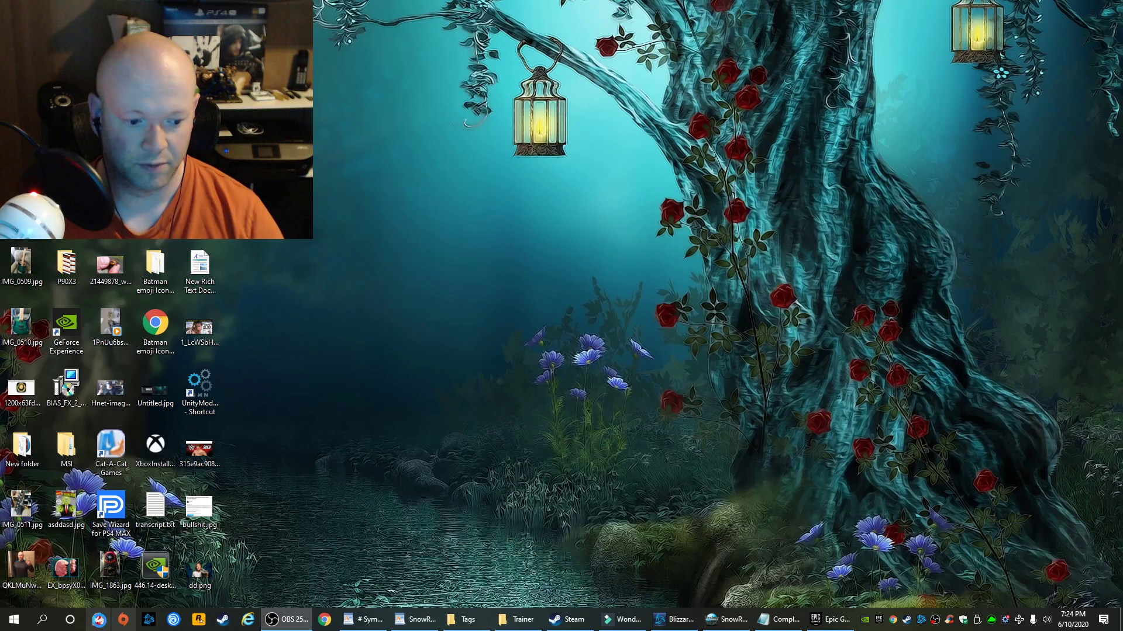
click(35, 622)
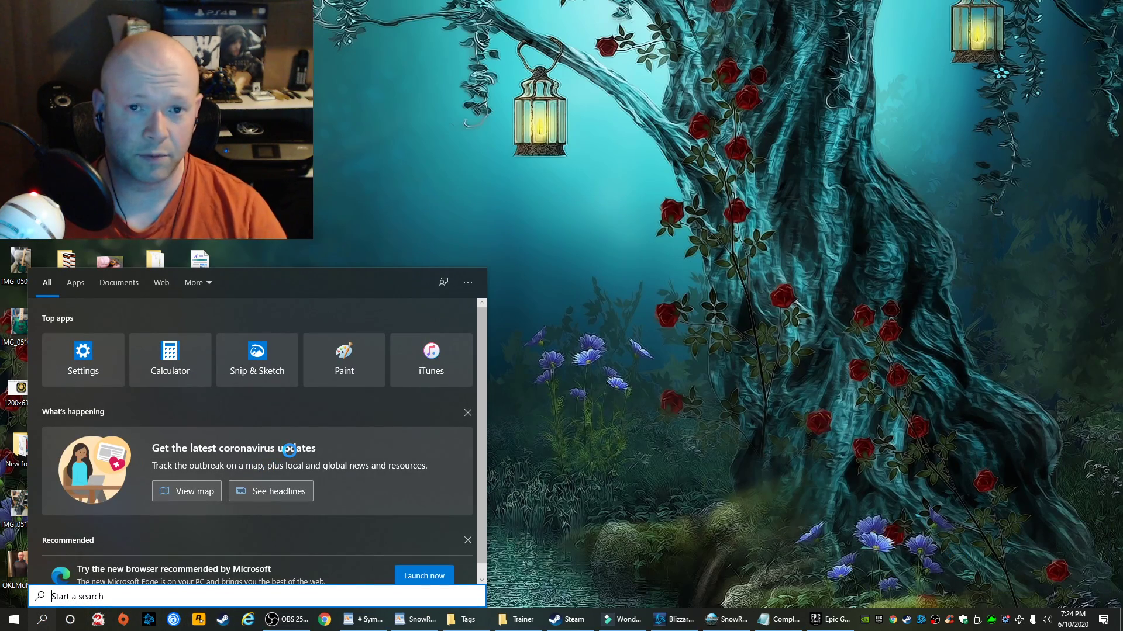
text(my)
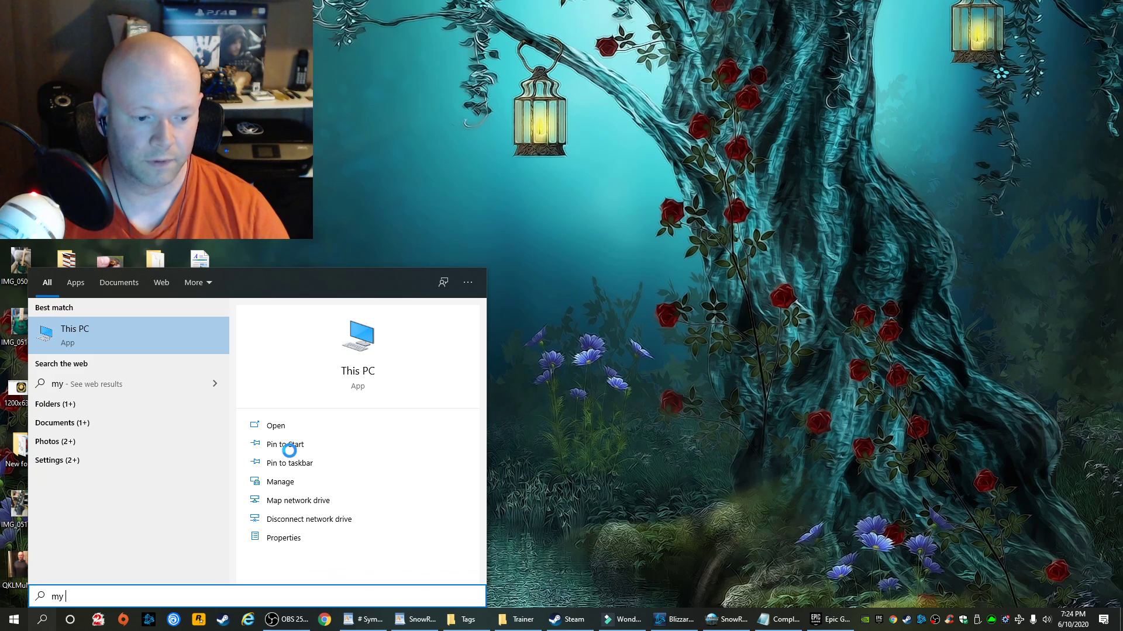
text(pc)
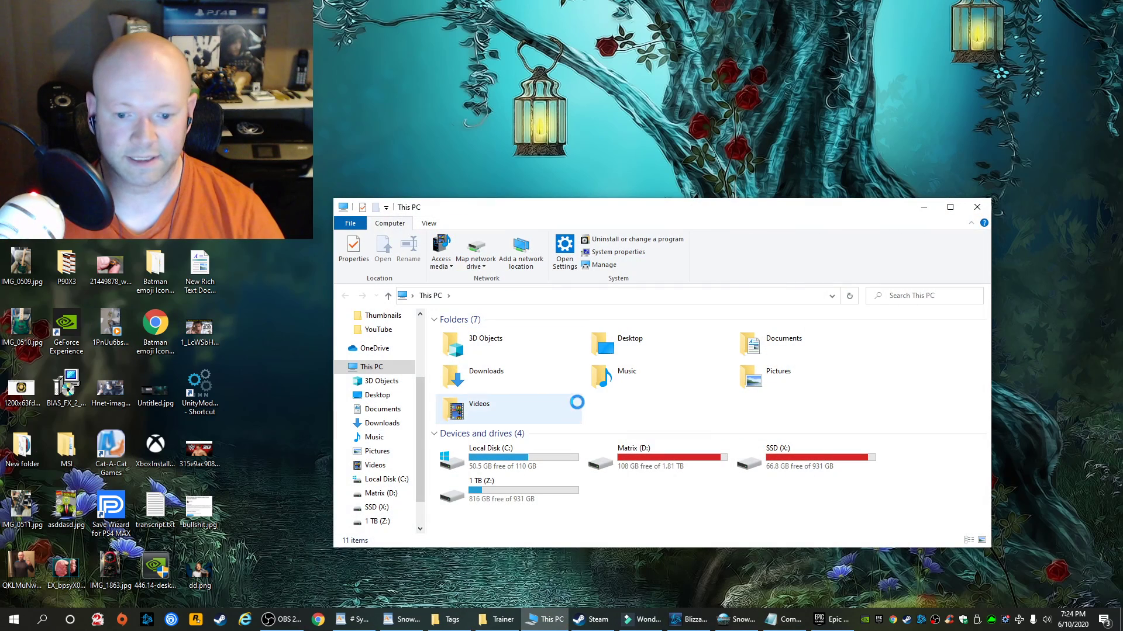
scroll(389, 371, up, 1)
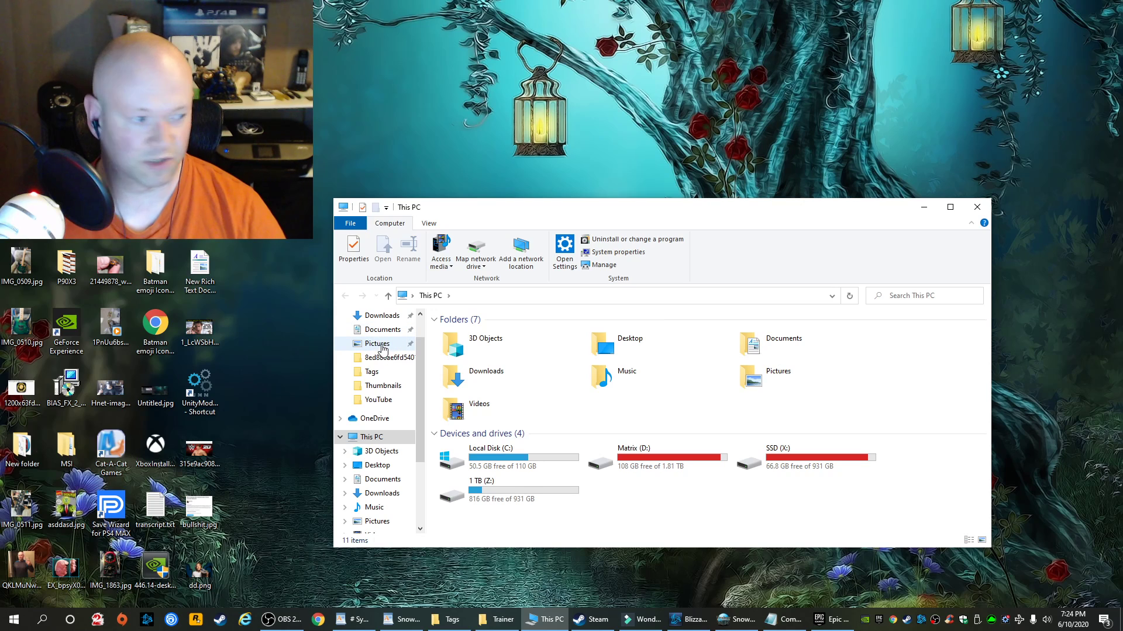
scroll(384, 351, up, 1)
click(383, 329)
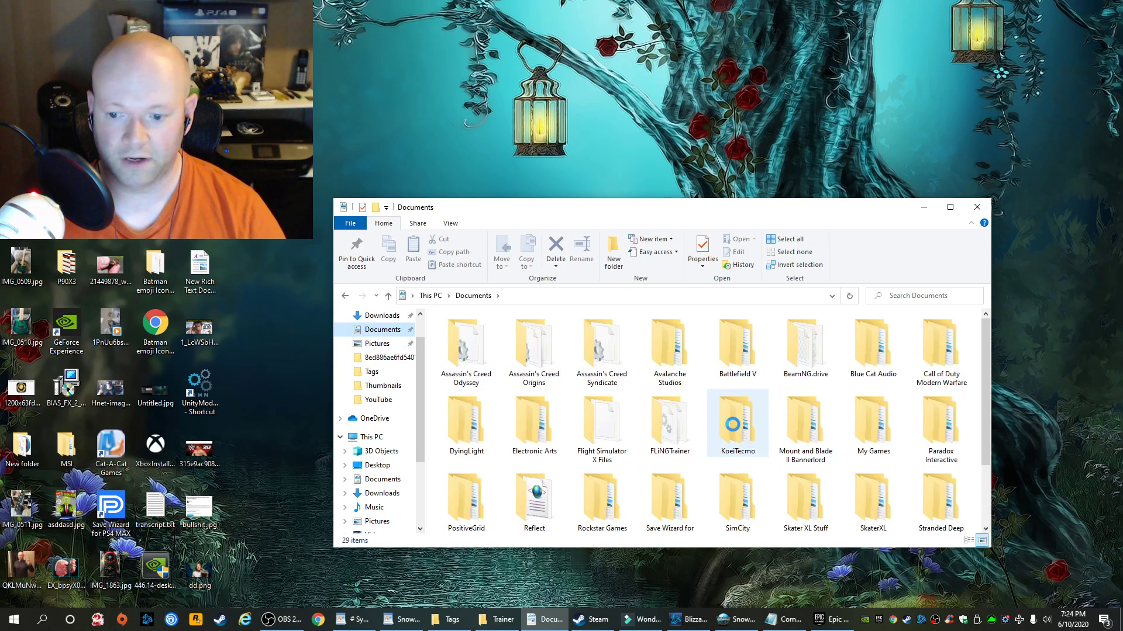
scroll(737, 444, down, 1)
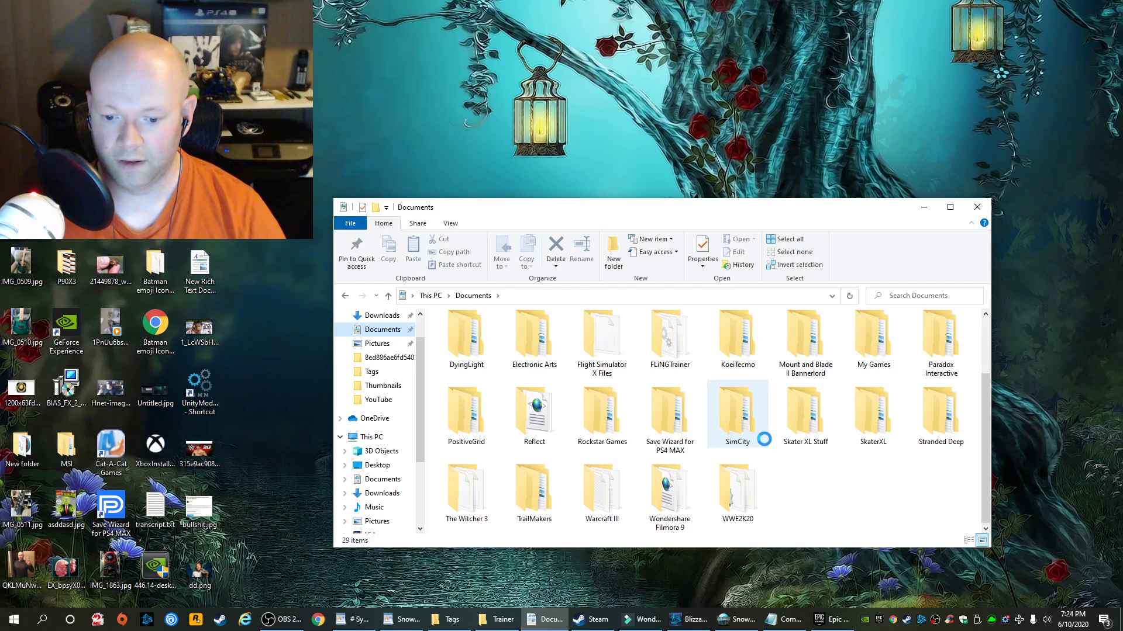
double_click(872, 338)
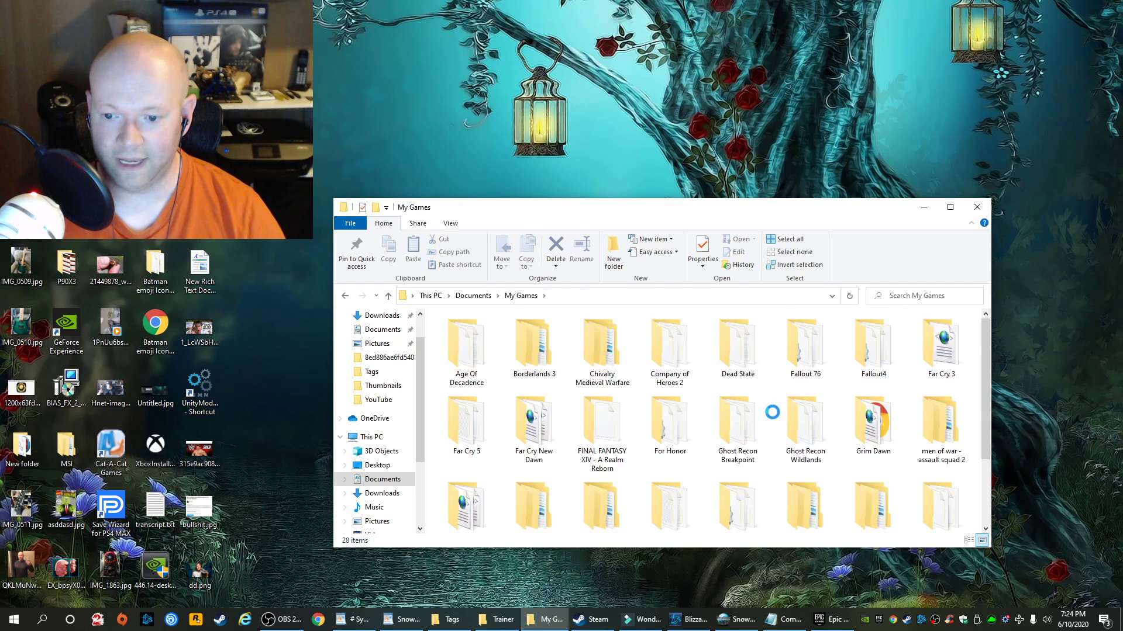
scroll(772, 413, down, 1)
double_click(798, 425)
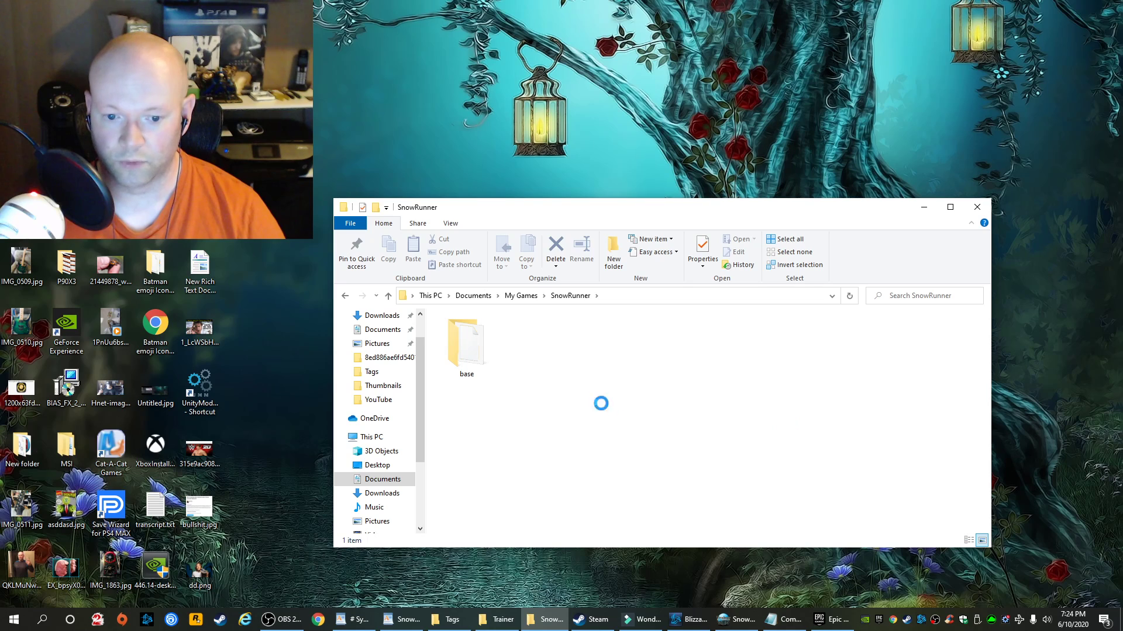
double_click(468, 344)
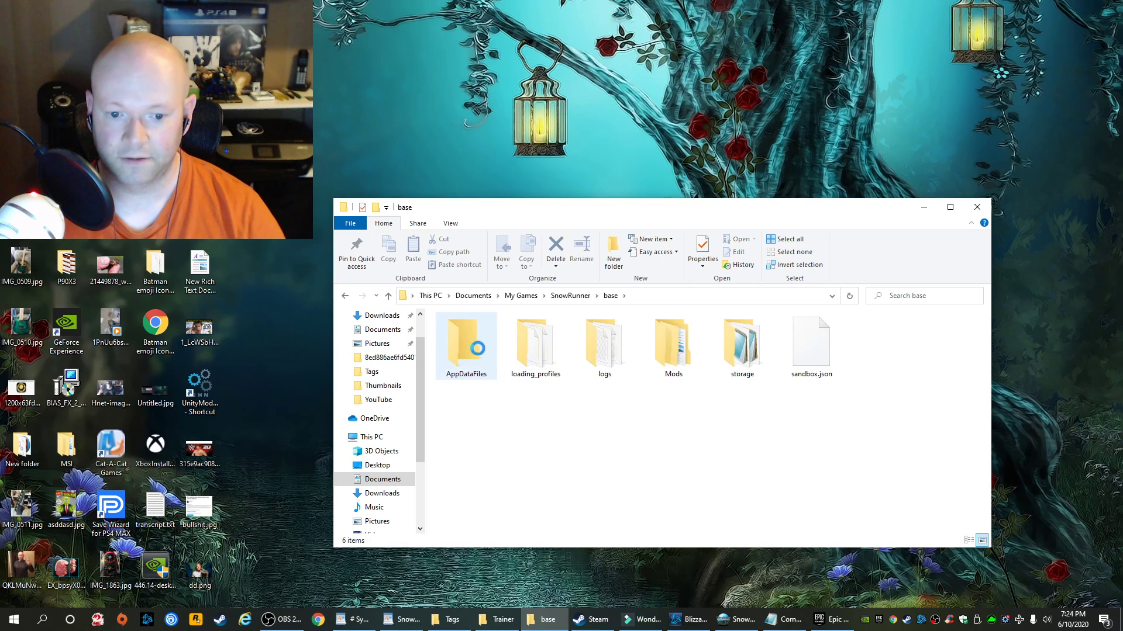
double_click(742, 346)
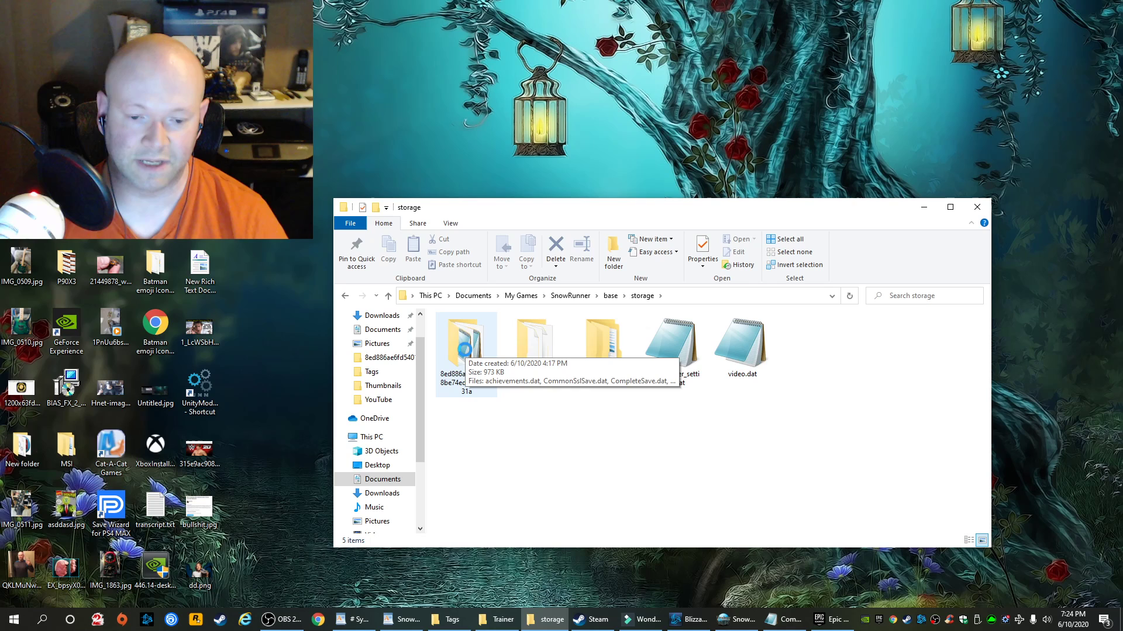
double_click(465, 351)
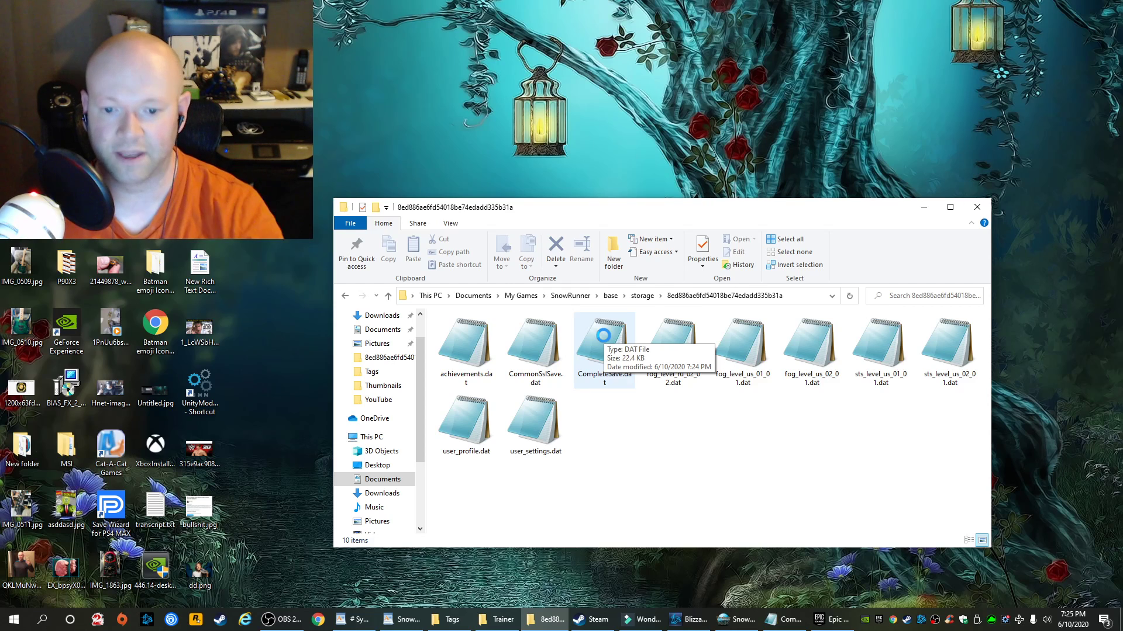
Reopen CompleteSave.dat with Notepad from the full app list.
right_click(603, 335)
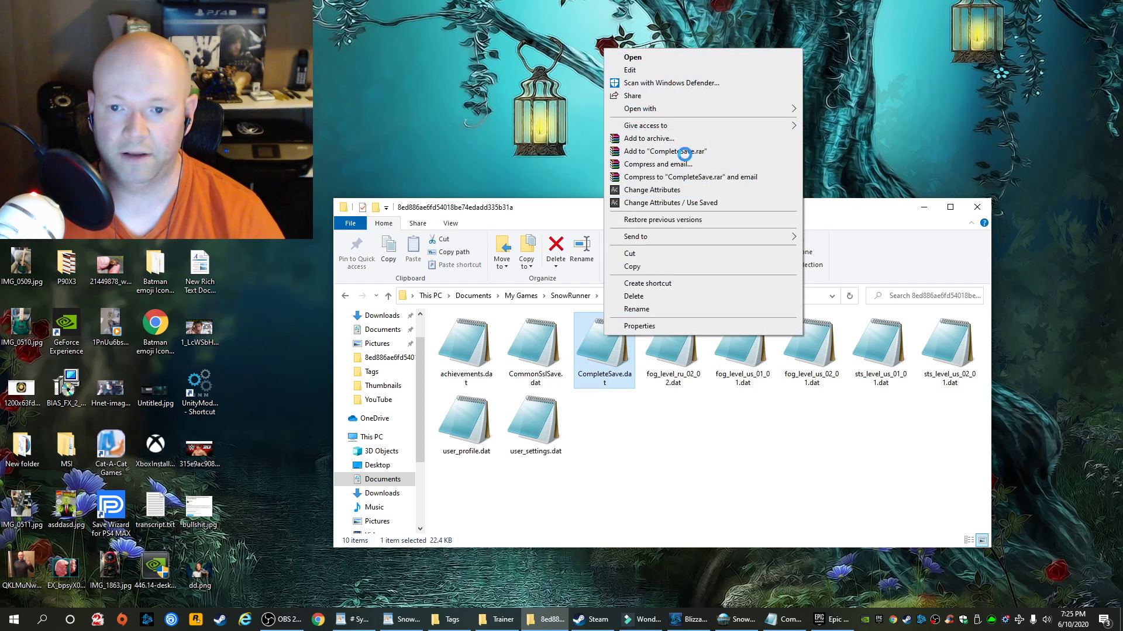
mouse_move(666, 109)
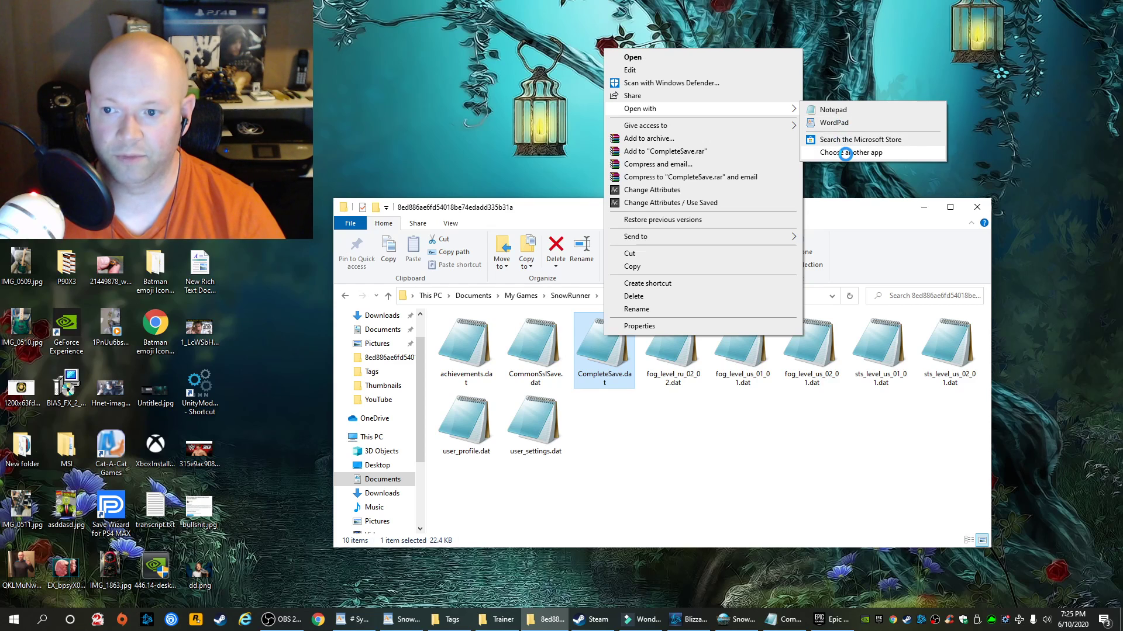
click(845, 154)
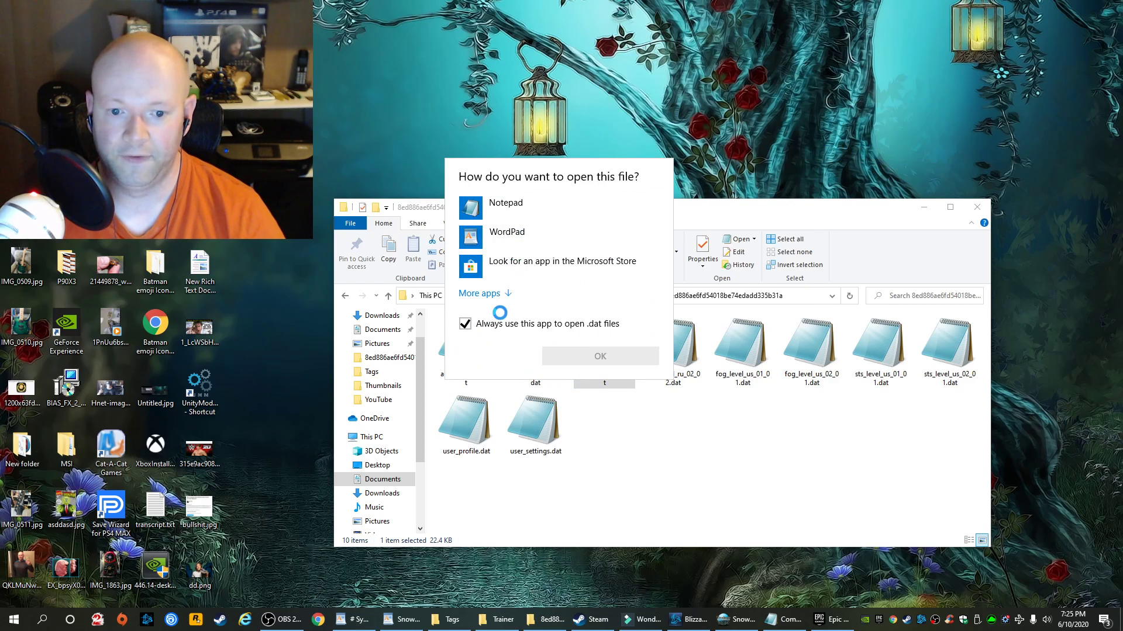
click(496, 291)
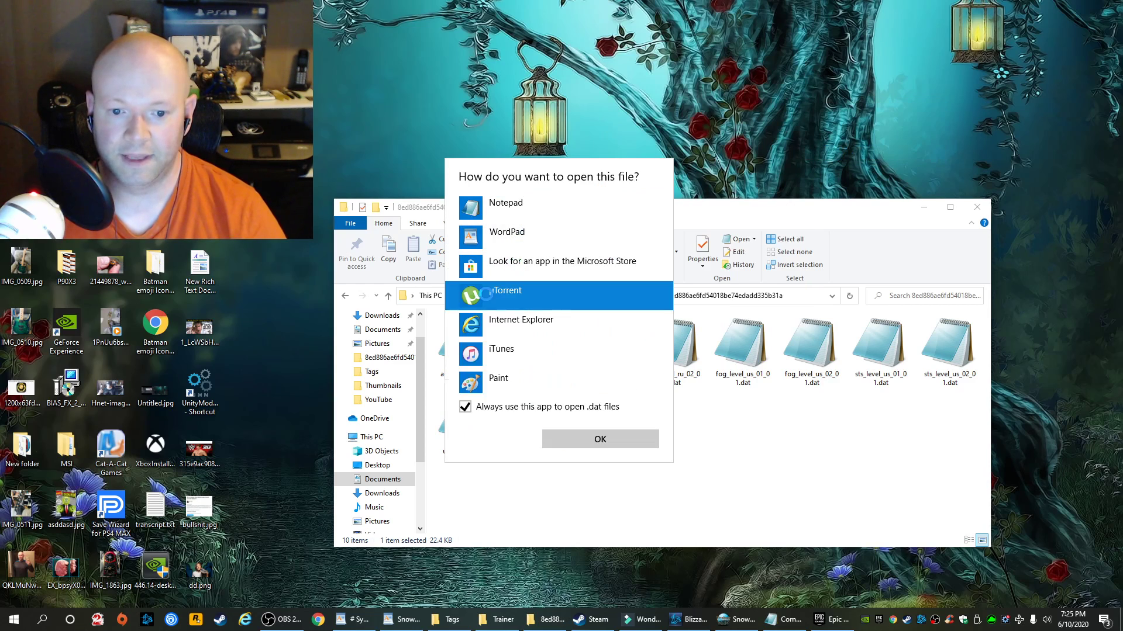
double_click(517, 208)
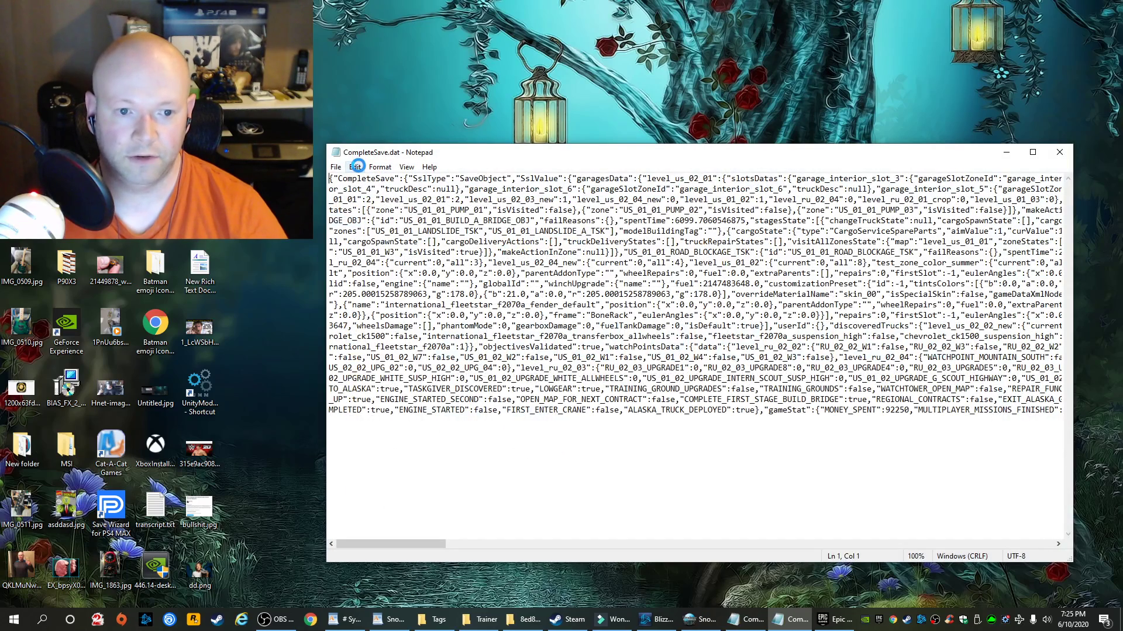
Search the save for 'rank' until no further matches are found.
click(357, 167)
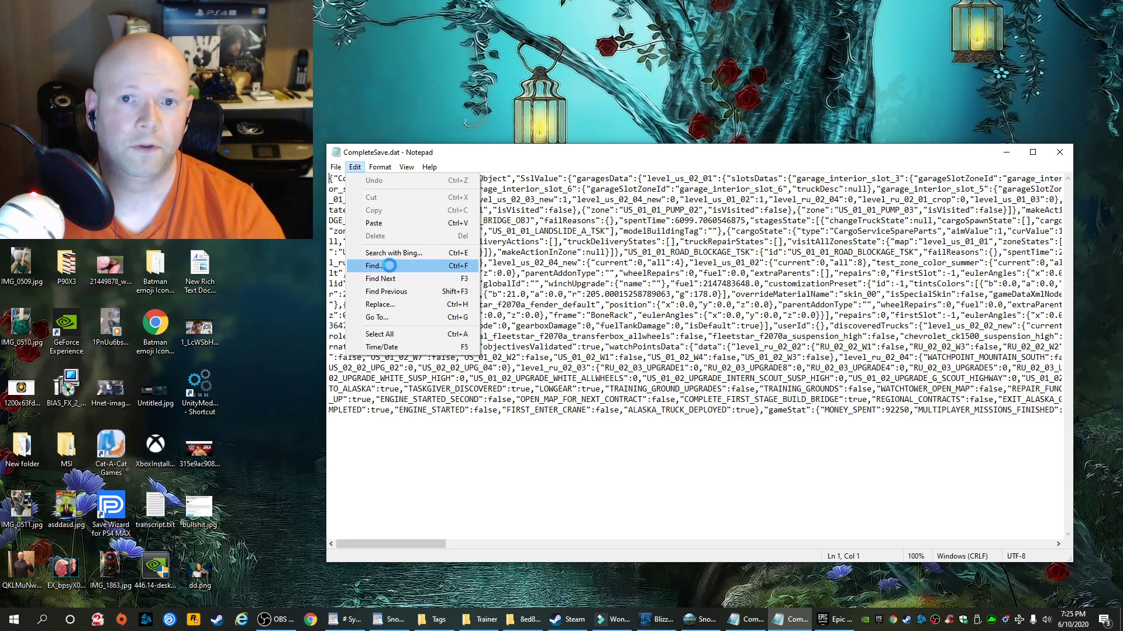
click(388, 265)
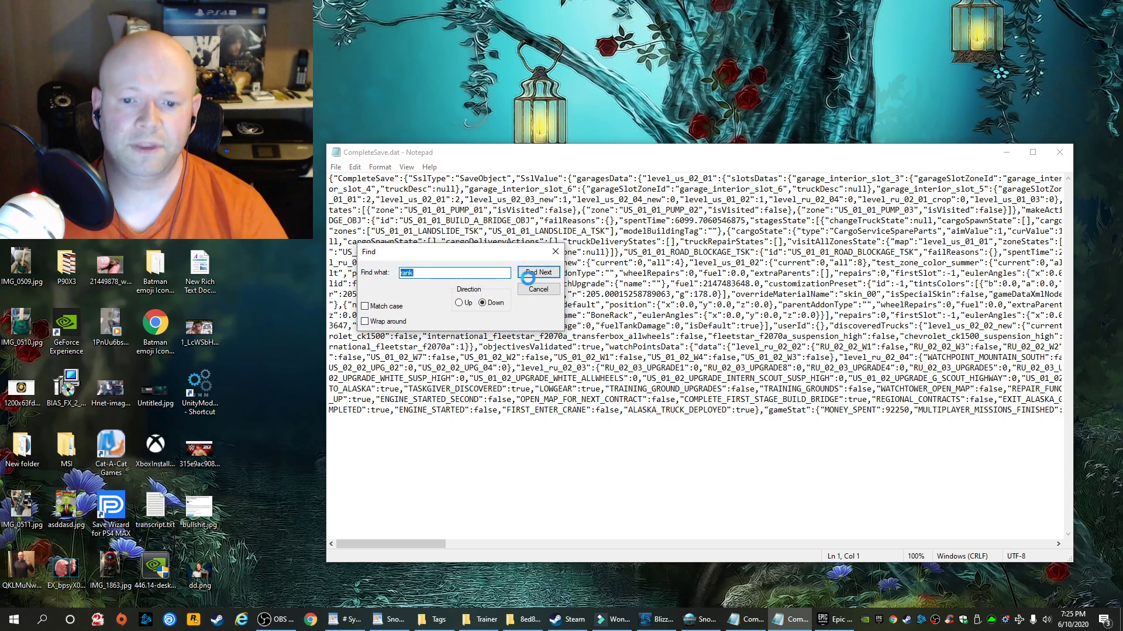
click(533, 272)
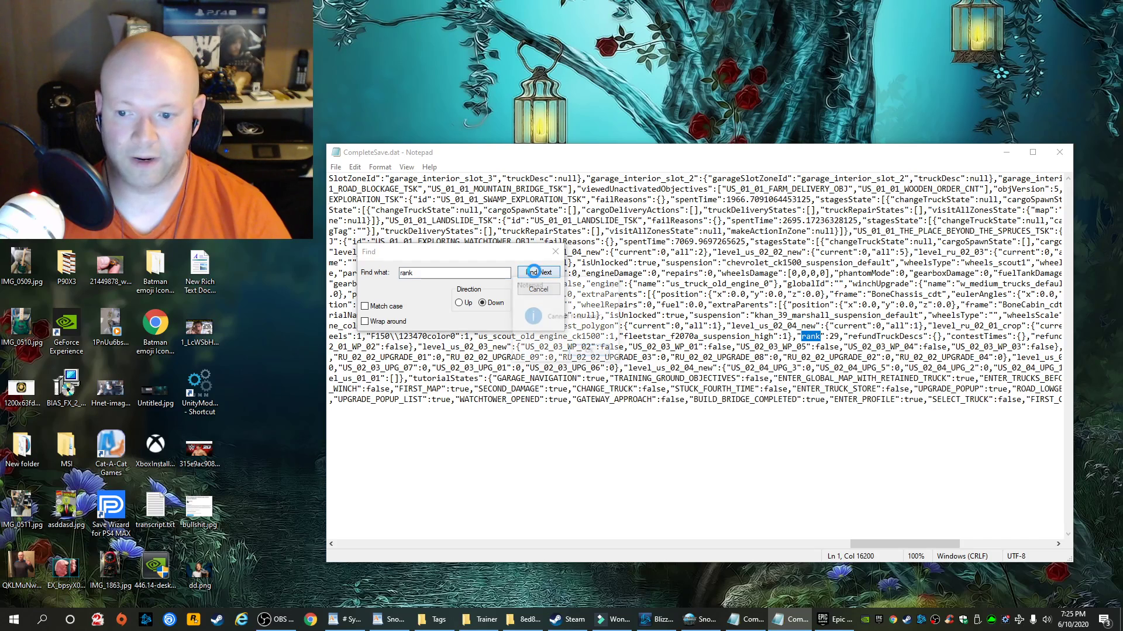
click(533, 272)
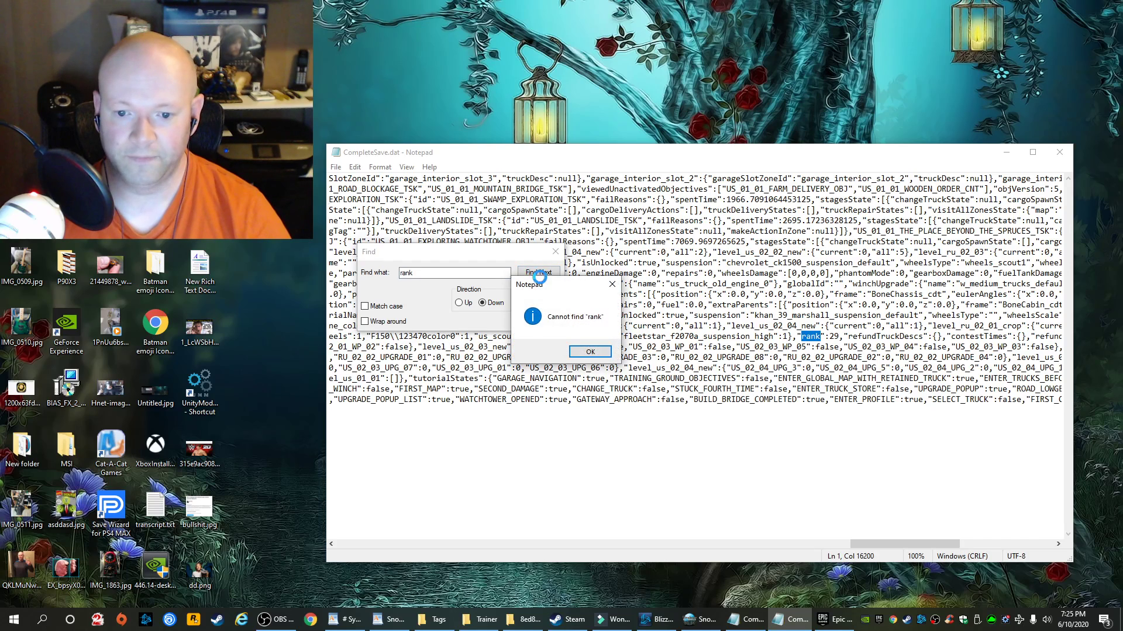
click(584, 353)
Clear the search term, close Find and Notepad, and reopen the save.
click(446, 274)
key(BackSpace)
key(BackSpace)
key(BackSpace)
key(BackSpace)
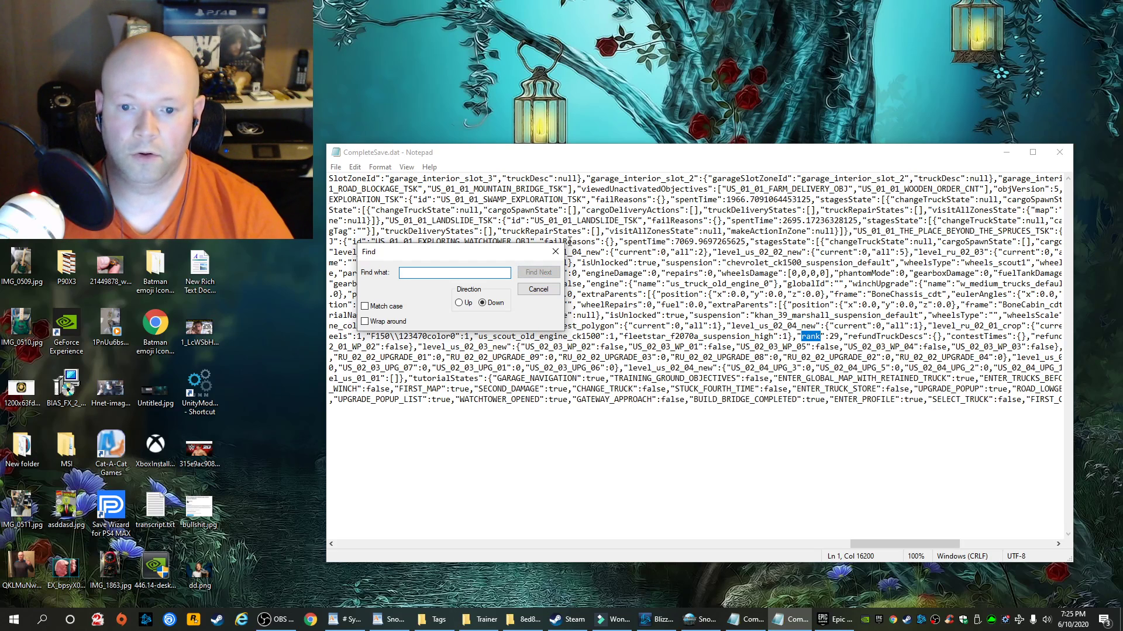
click(555, 252)
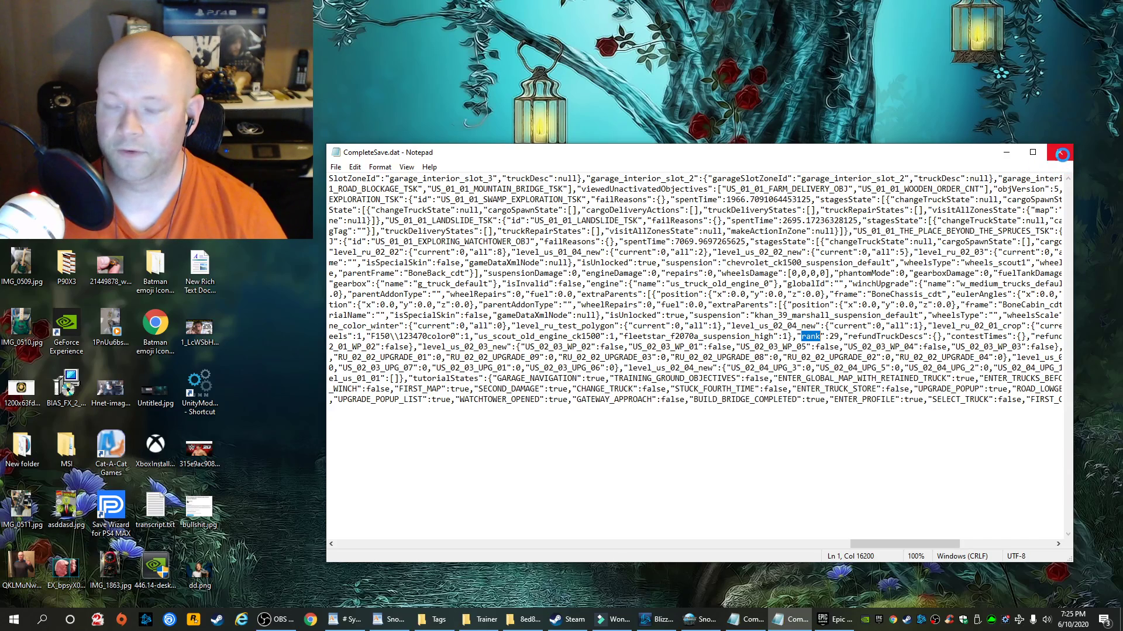
click(1060, 153)
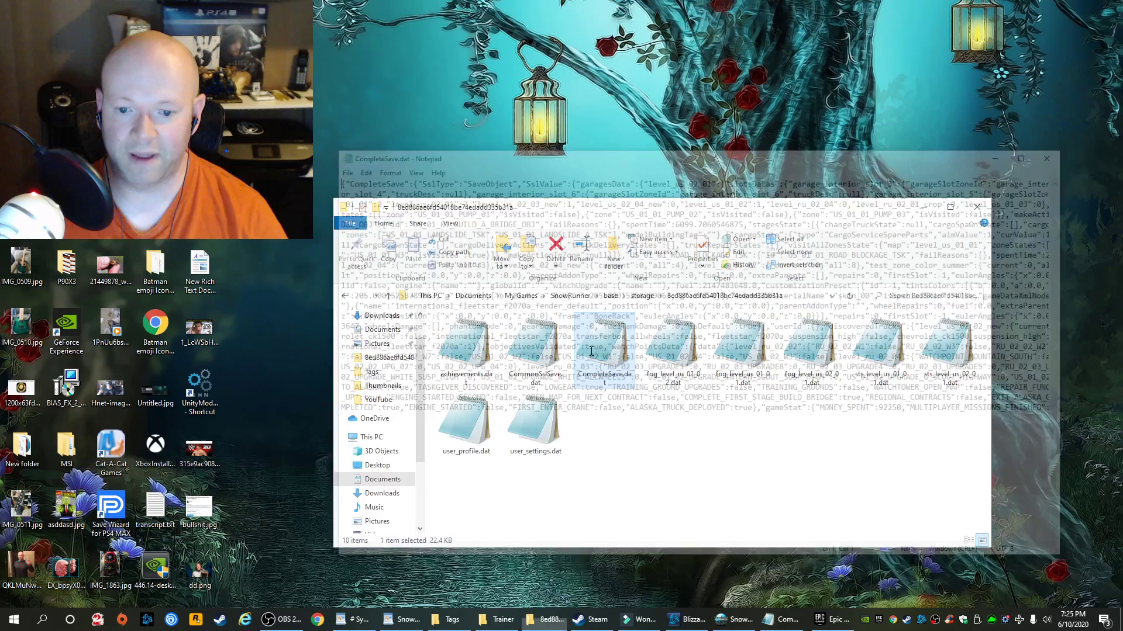
click(355, 167)
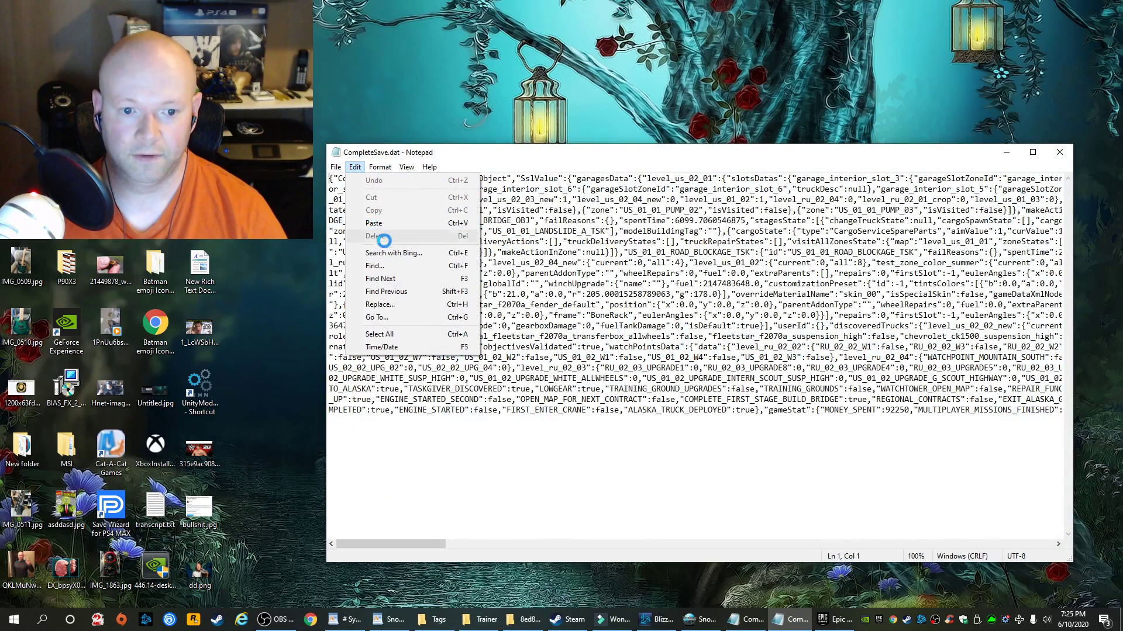
Replace the 'rank' search with 'money' and step through every money match.
click(384, 265)
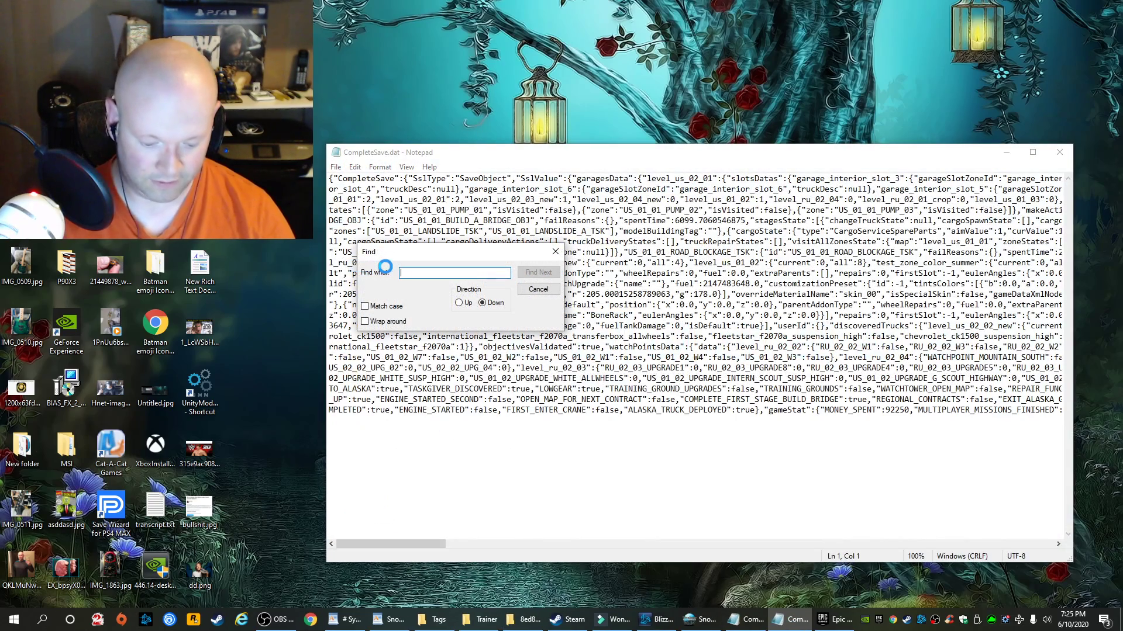
text(rank)
key(Return)
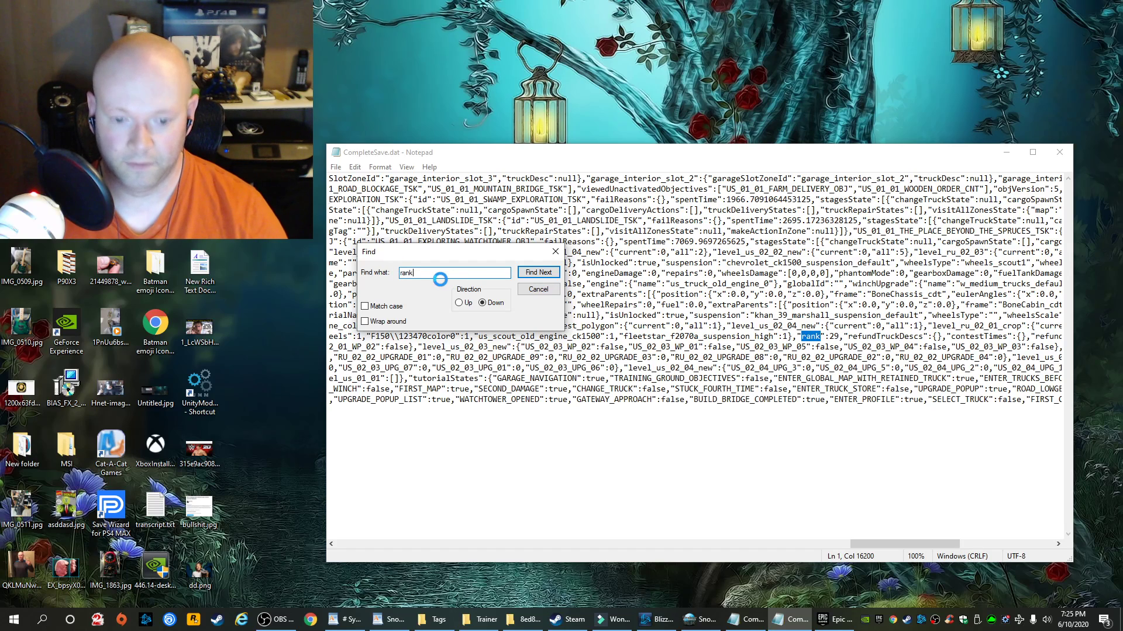
key(BackSpace)
key(BackSpace)
key(BackSpace)
text(oney)
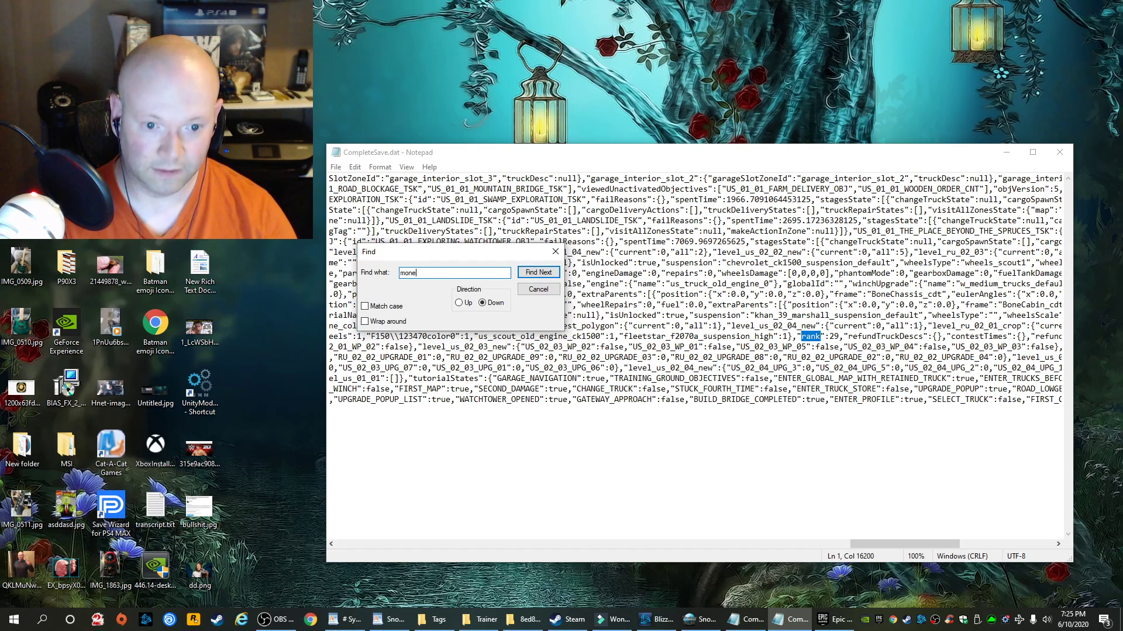
key(Return)
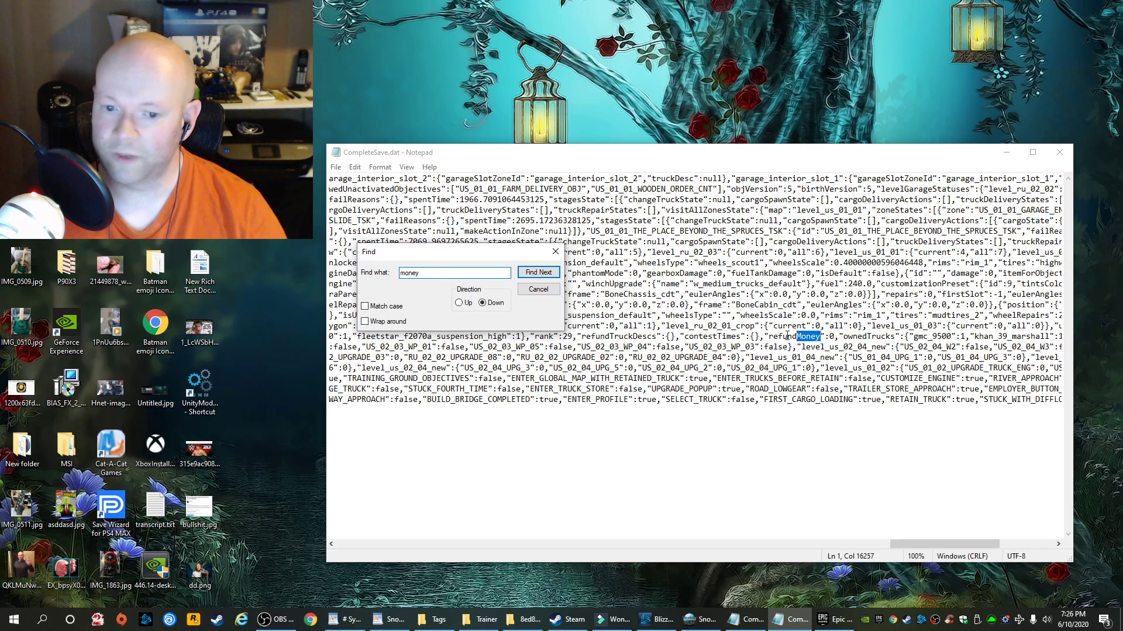
click(528, 272)
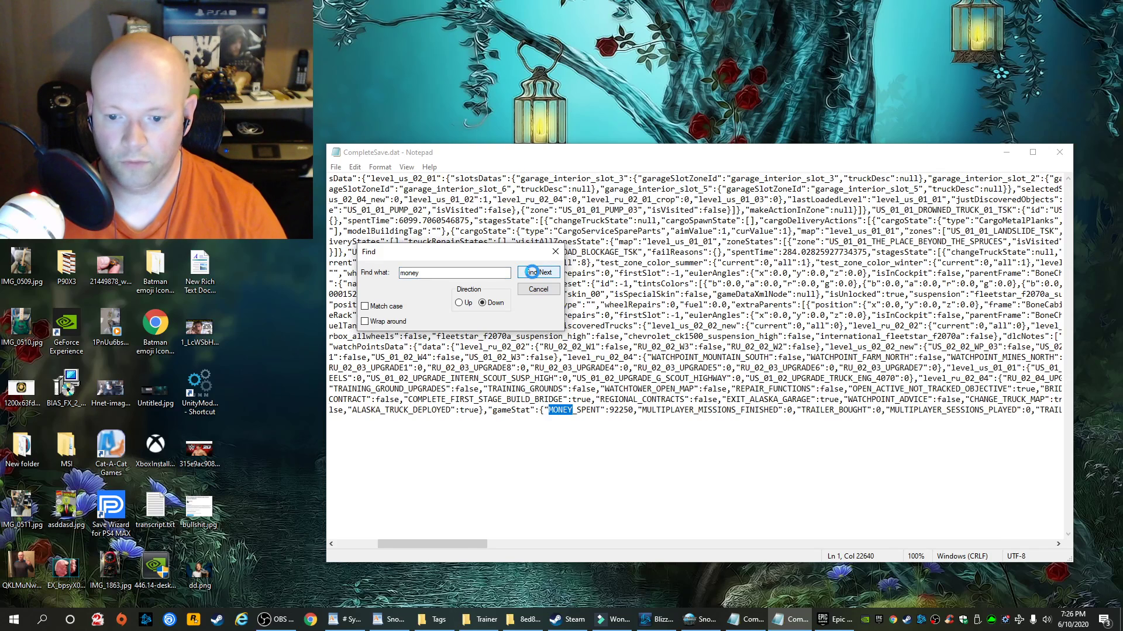
click(530, 272)
click(532, 271)
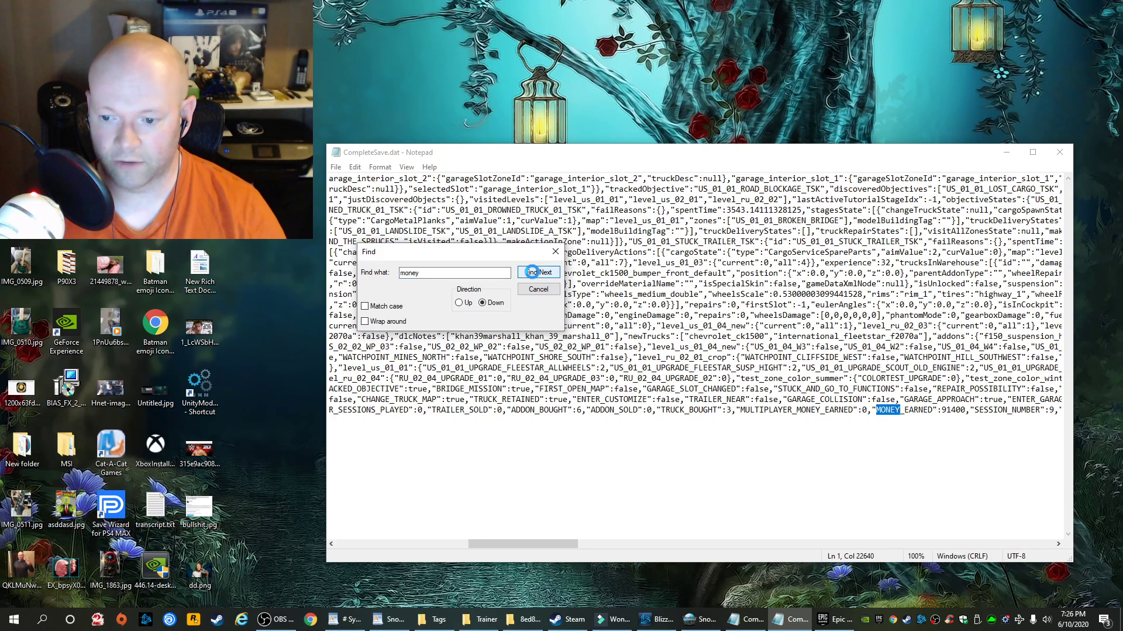
click(532, 273)
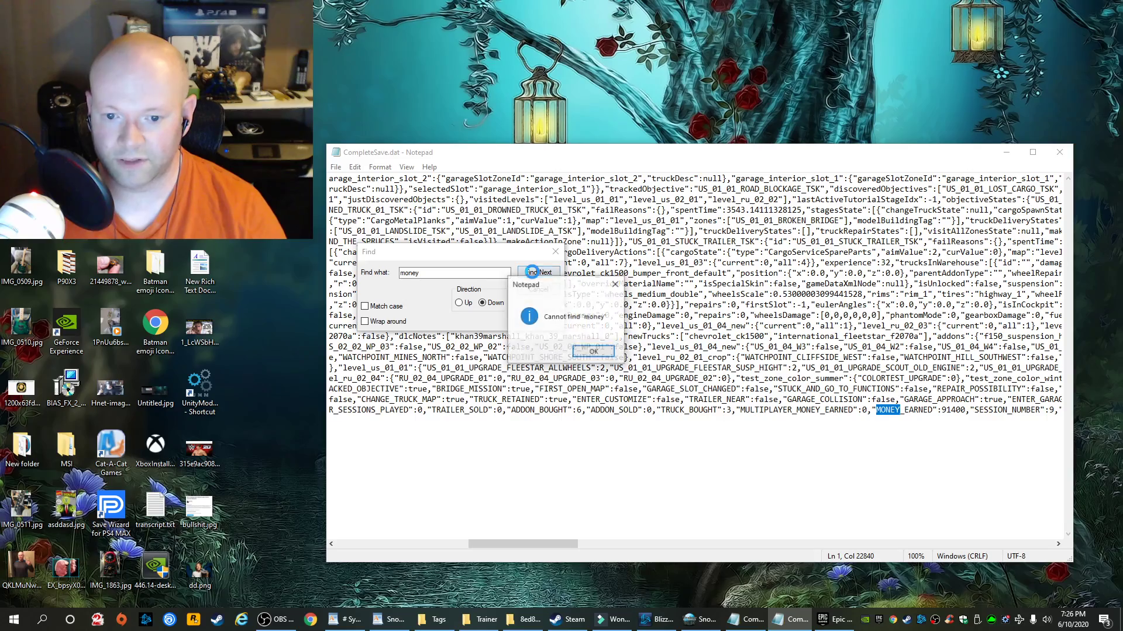
Reopen CompleteSave.dat, search 'money' to reach 9000000, and move Find aside.
click(599, 348)
click(1058, 151)
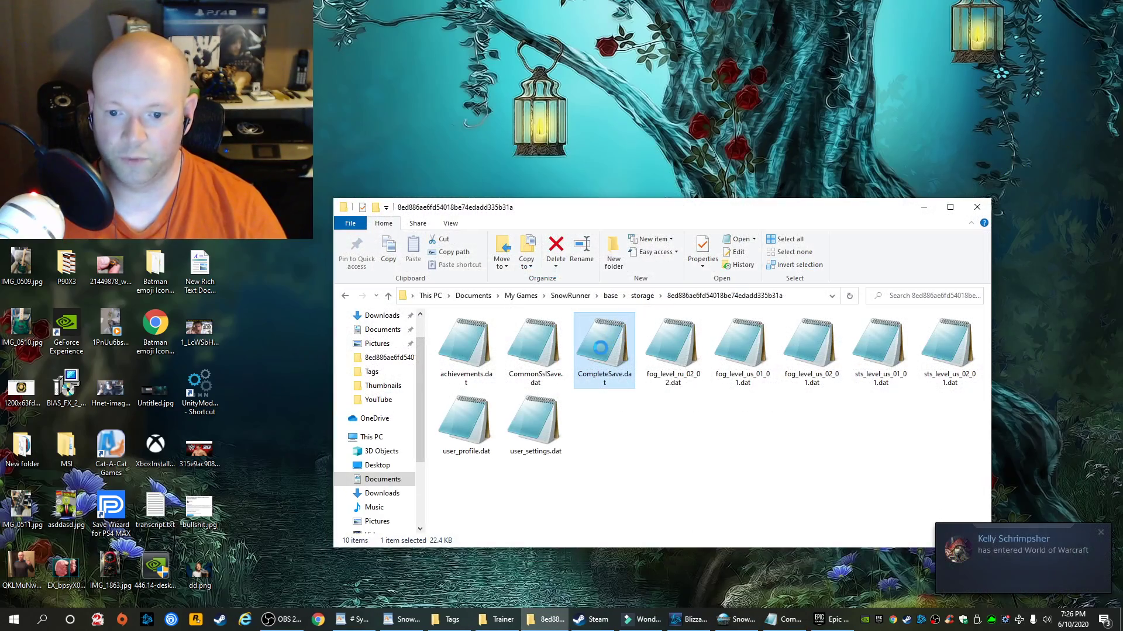
double_click(604, 346)
click(354, 167)
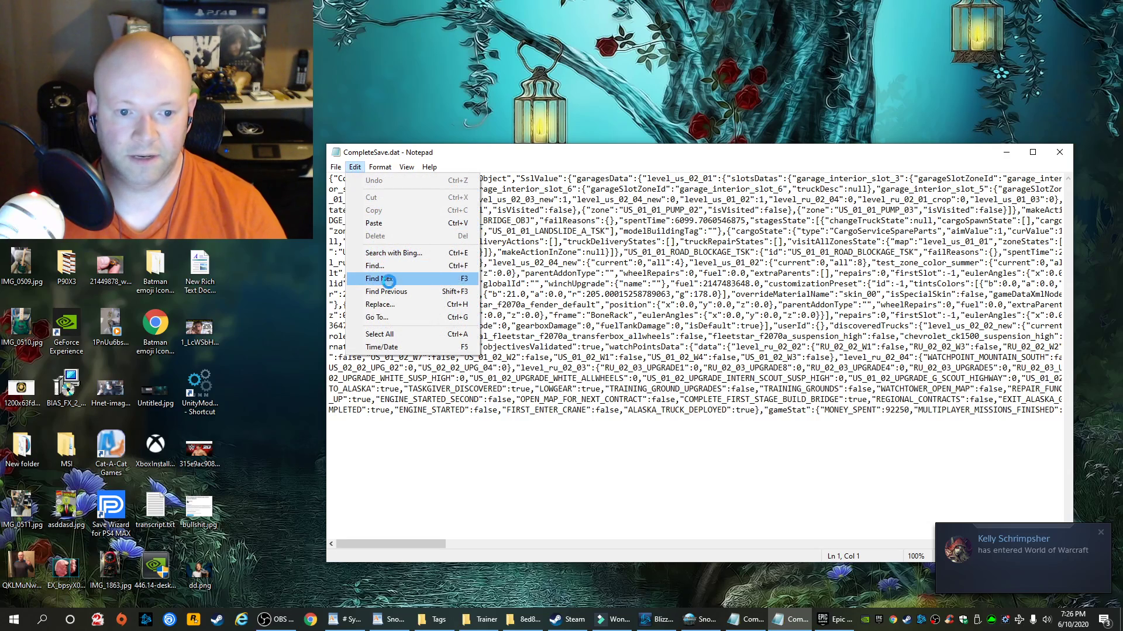
click(389, 266)
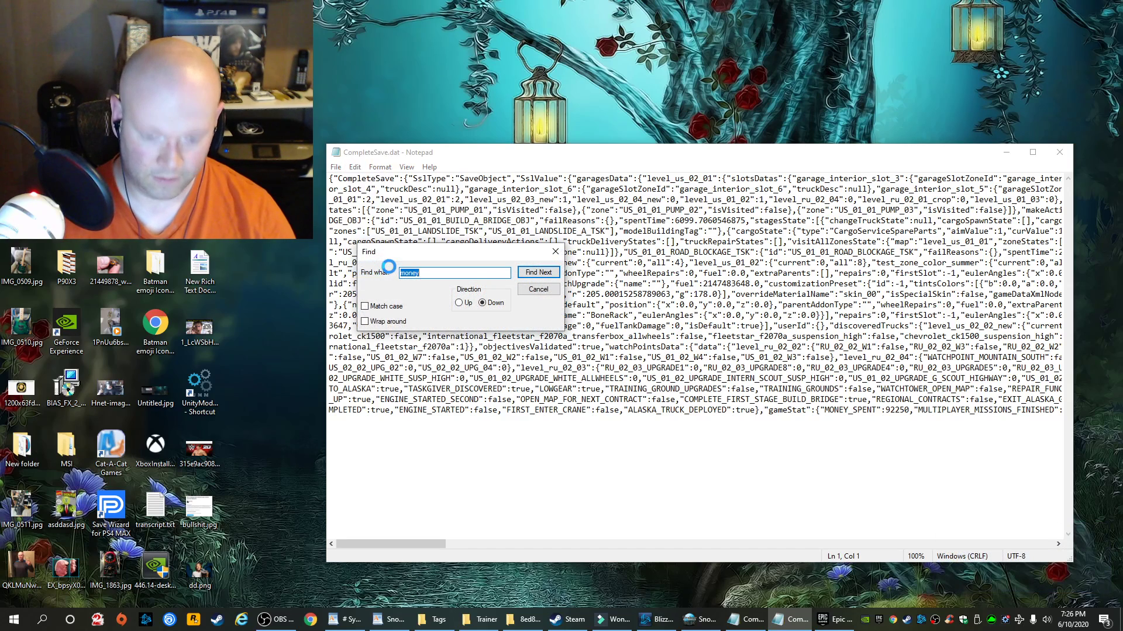
key(Return)
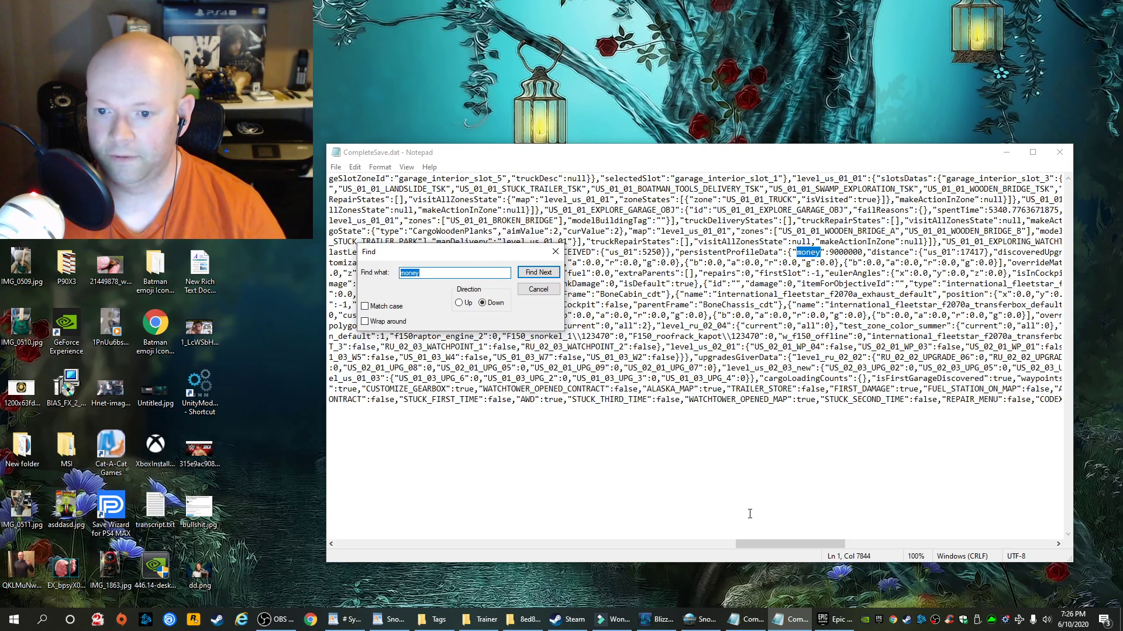
drag(759, 543, 779, 543)
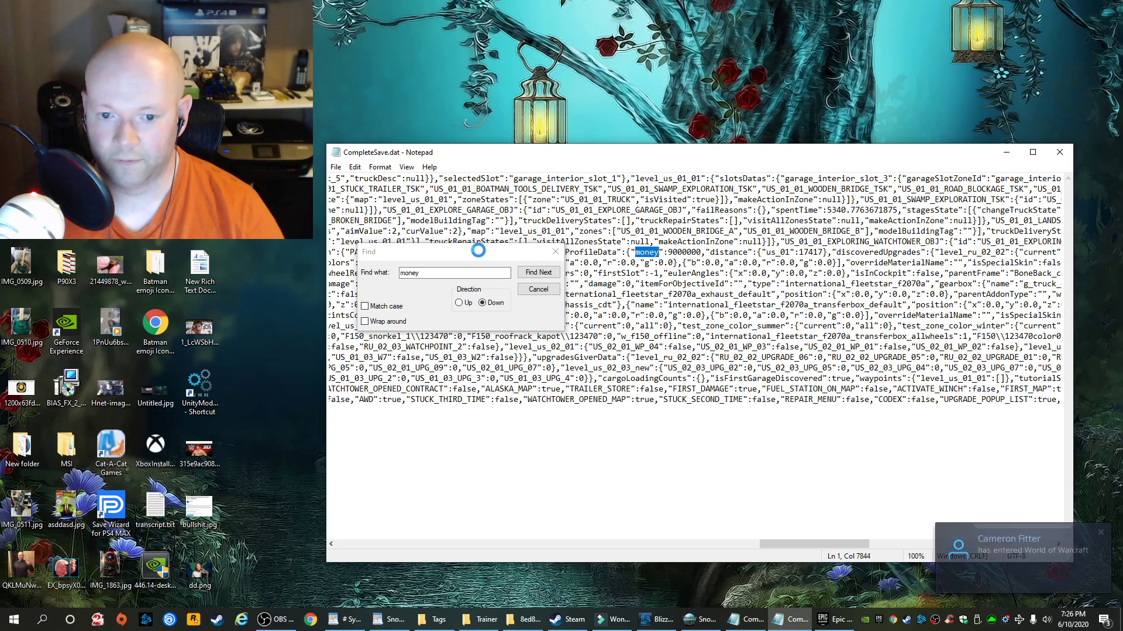
drag(474, 252, 226, 345)
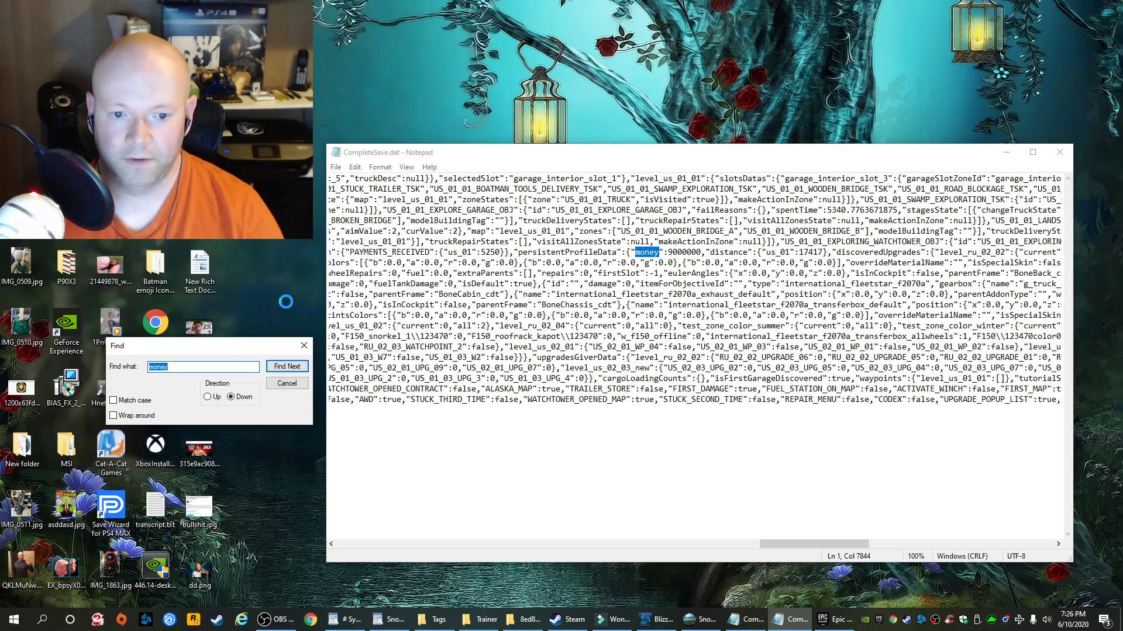
Maximise Notepad, find the experience entry, set it to 32, and close Find.
click(1033, 152)
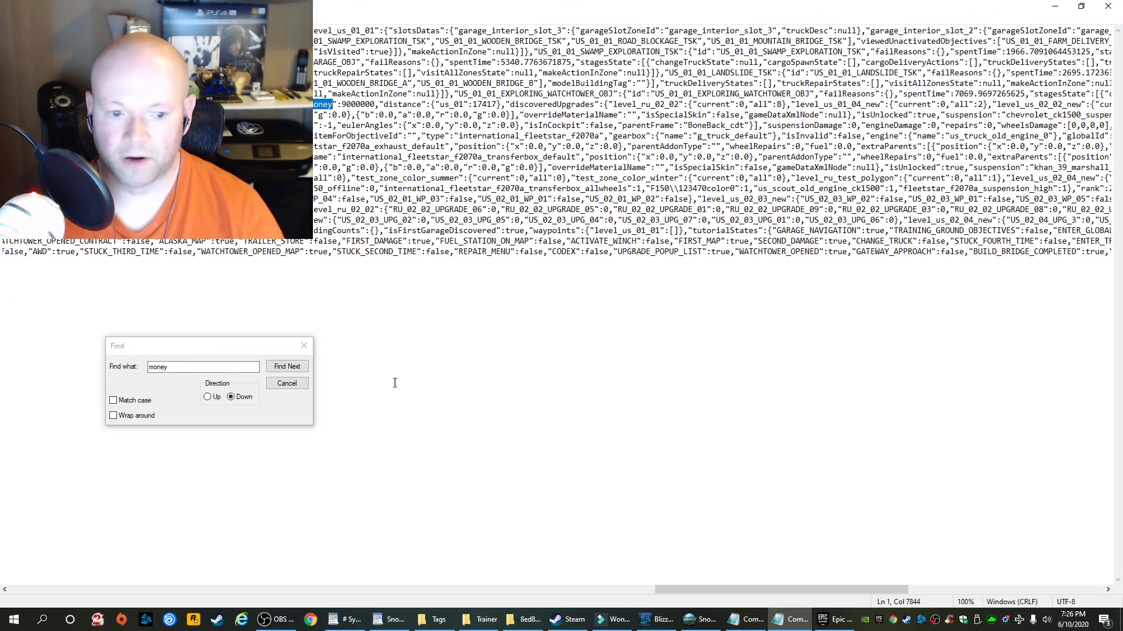
drag(166, 347, 345, 344)
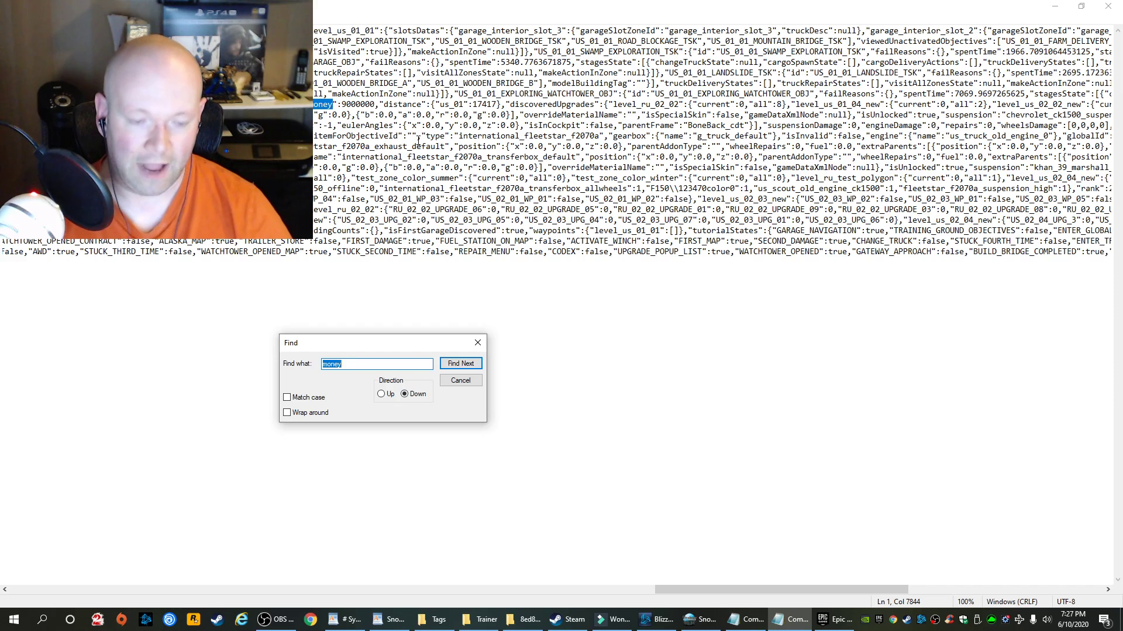
text(experience)
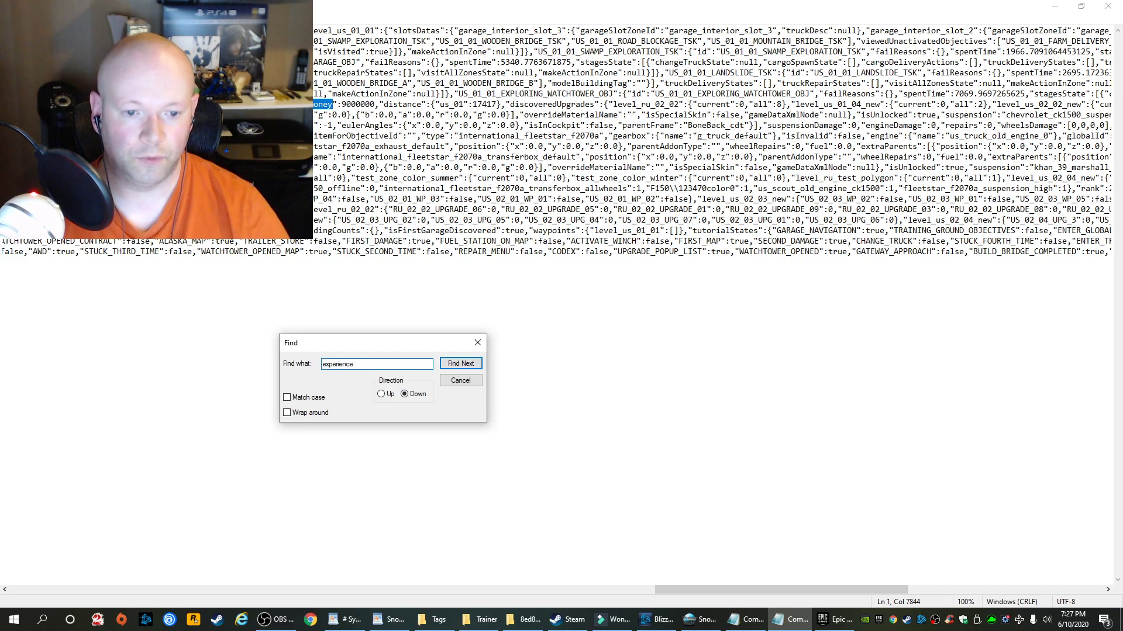
key(Return)
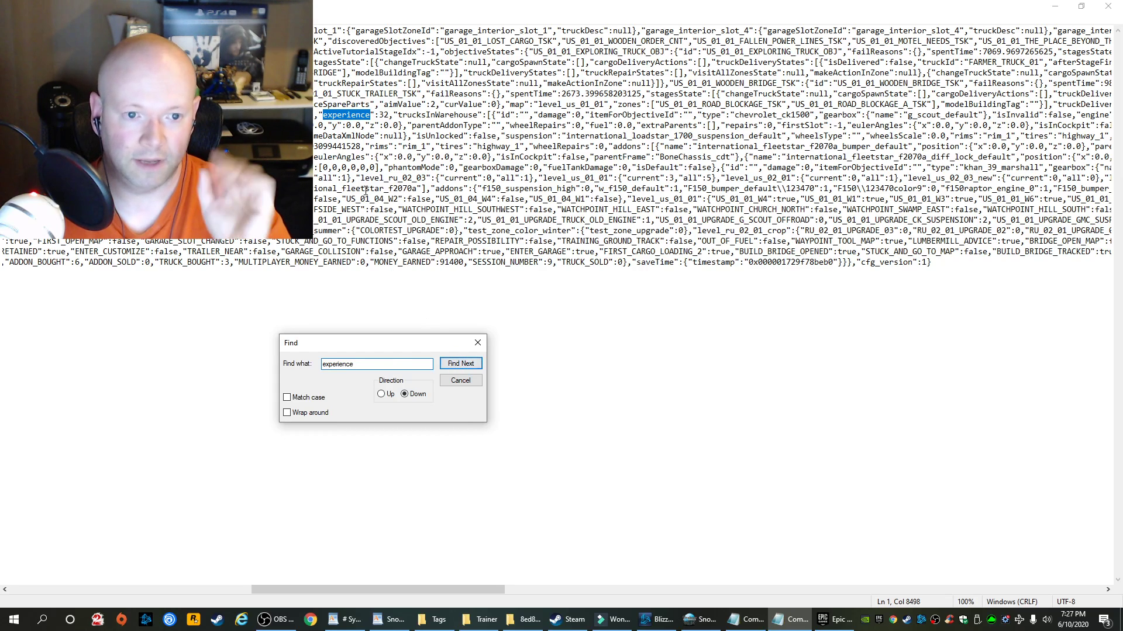
click(389, 114)
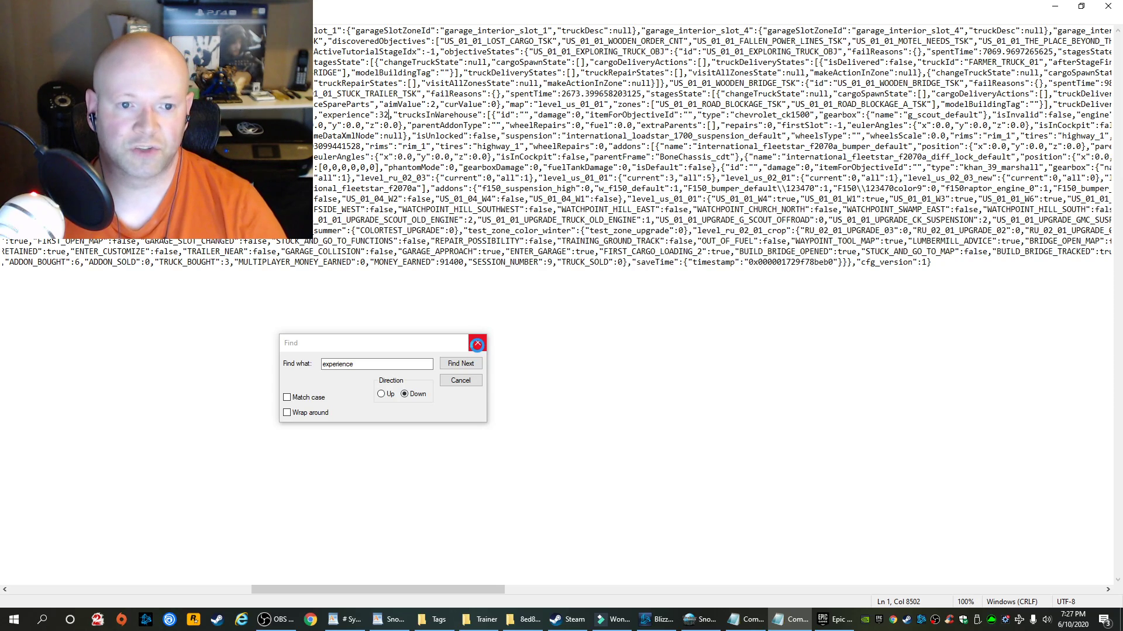
click(476, 344)
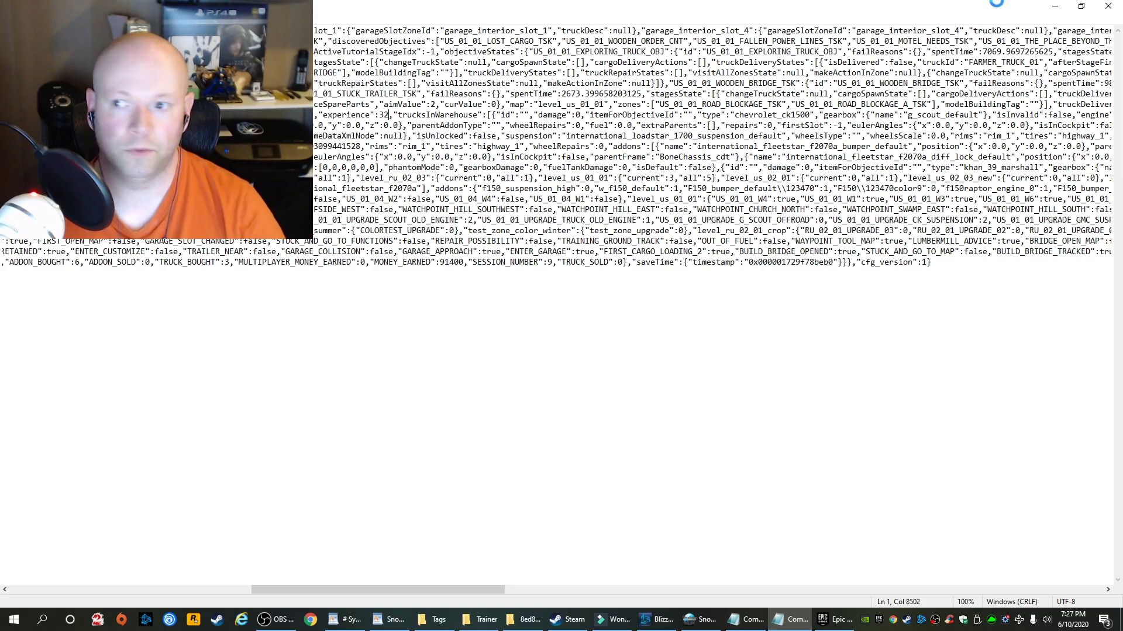
Restore Notepad and repeatedly search for 'experience', dismissing the not-found notices.
click(1080, 6)
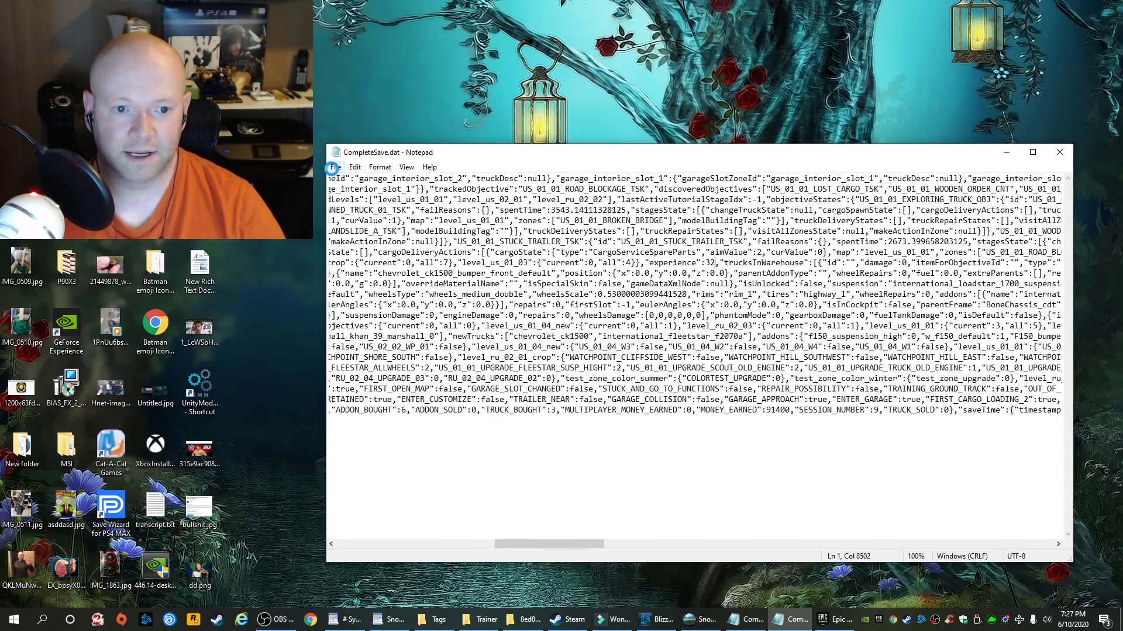
click(333, 166)
mouse_move(355, 167)
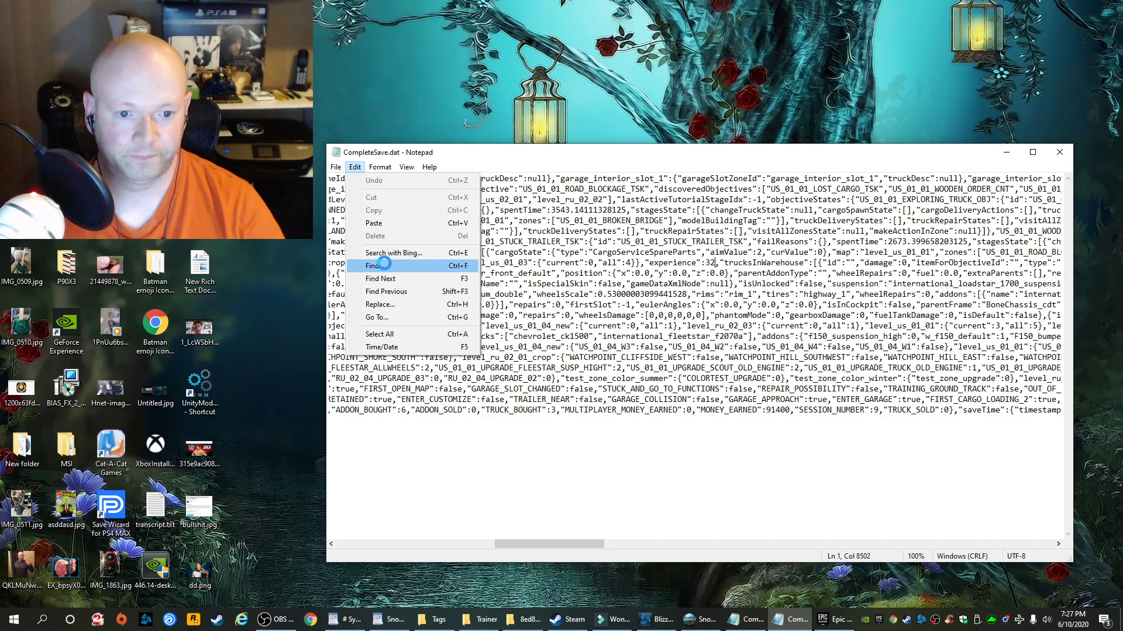
click(383, 265)
click(540, 273)
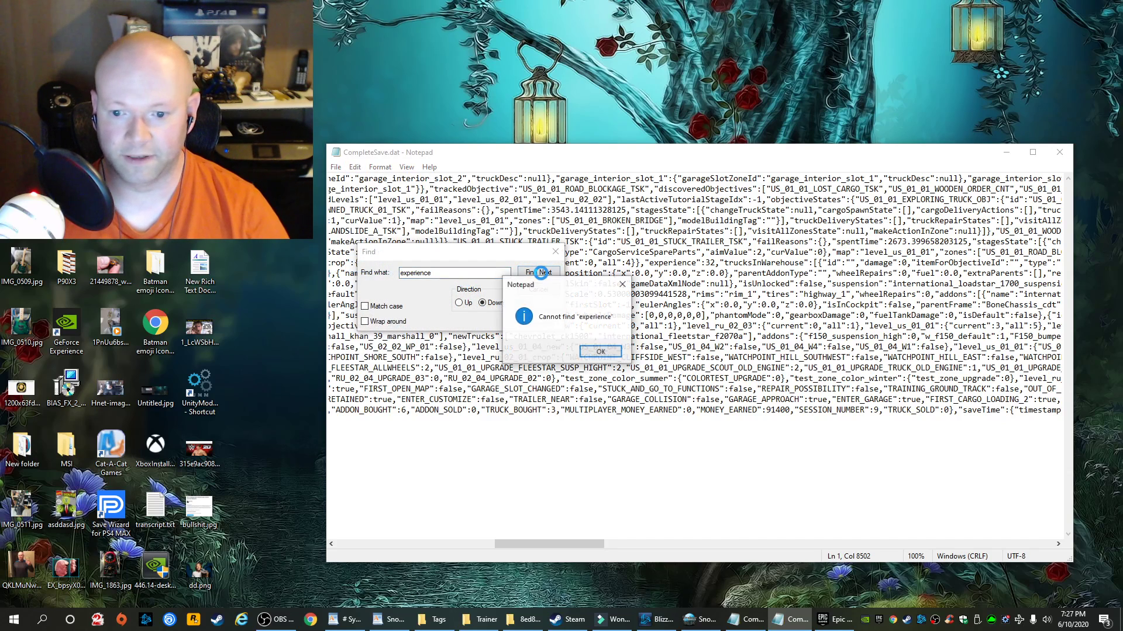
click(596, 352)
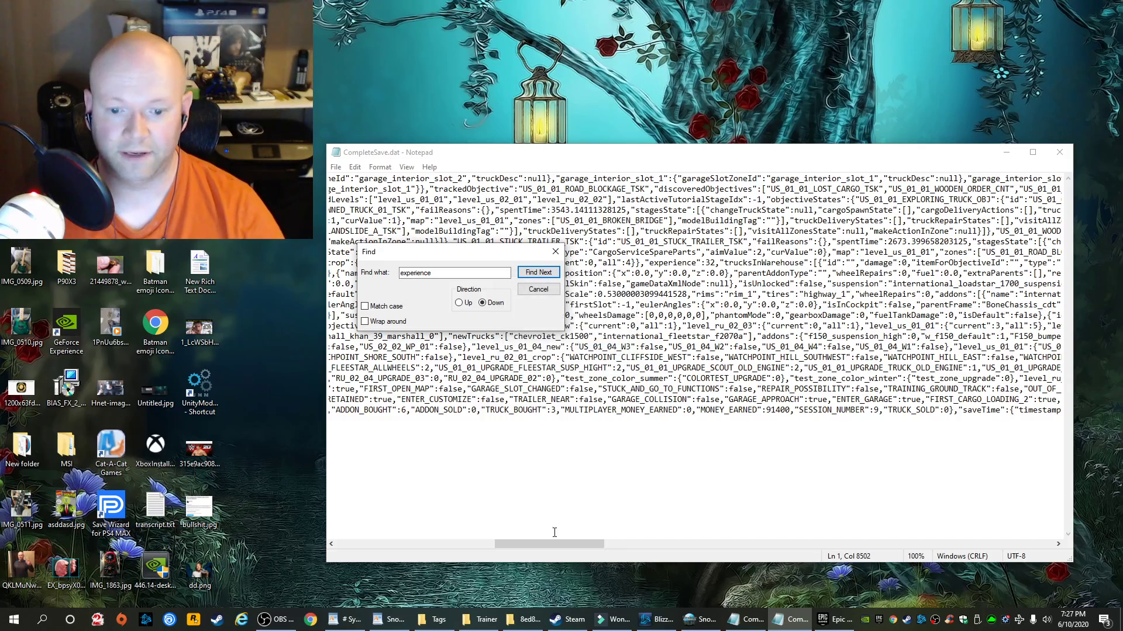
drag(554, 544, 704, 545)
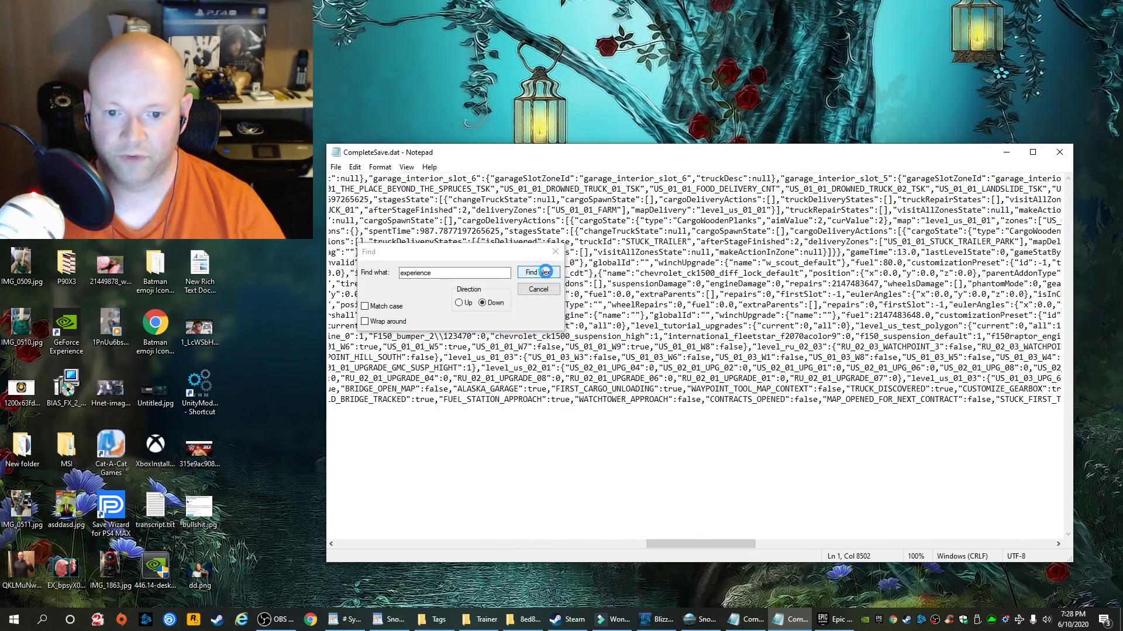
click(544, 273)
drag(702, 544, 874, 551)
click(604, 349)
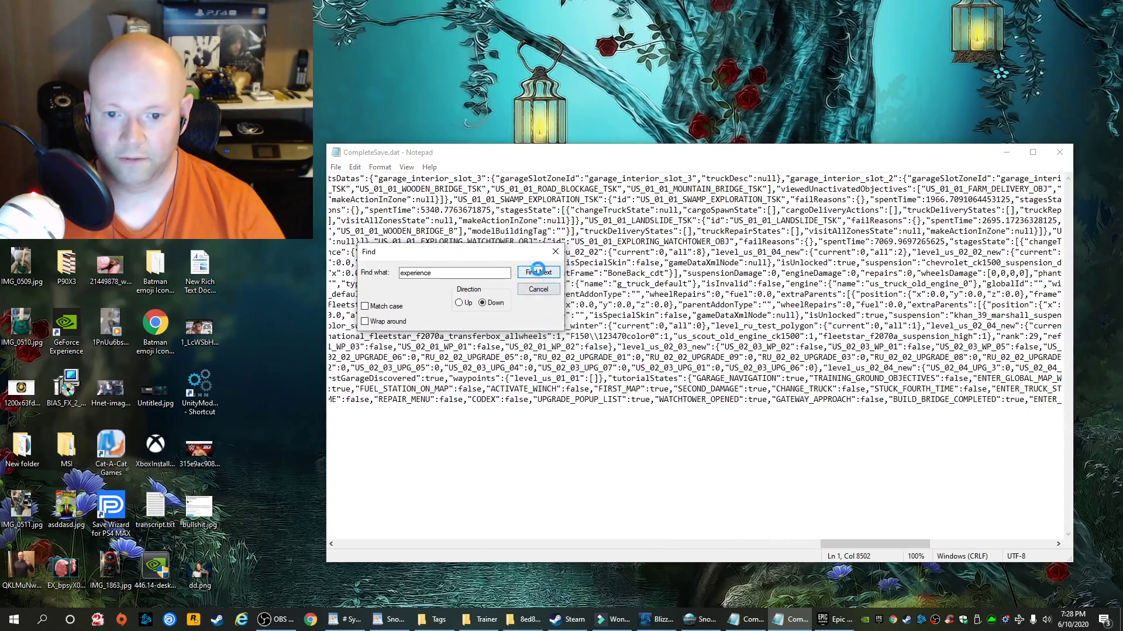
click(538, 271)
click(602, 351)
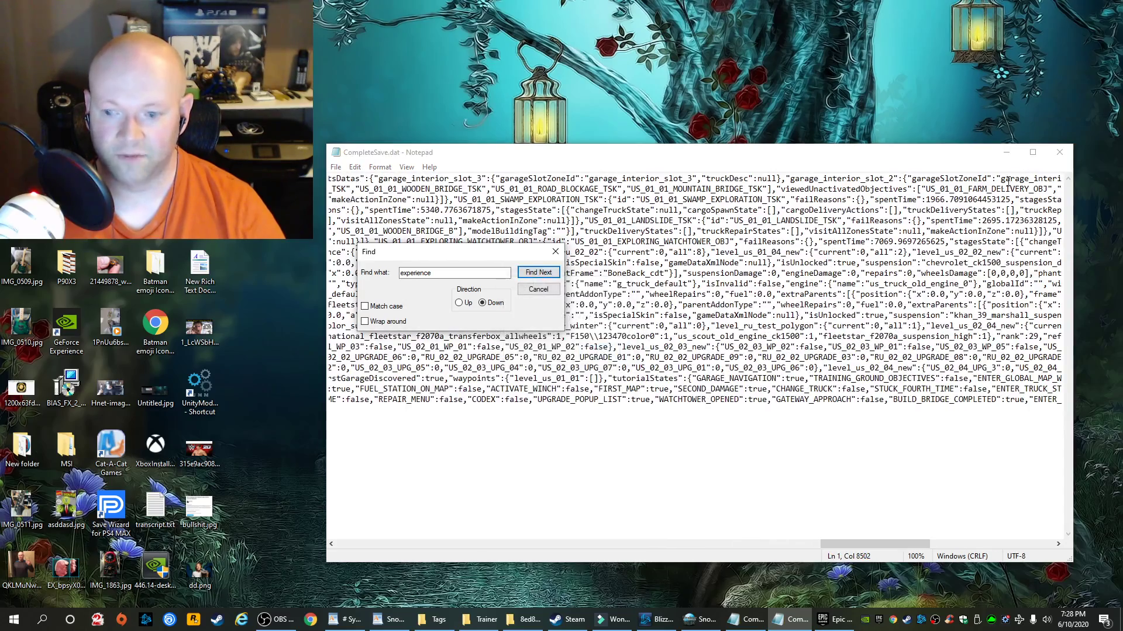
Maximise Notepad, search 'experience' until none remain, then close Find and Notepad.
click(1028, 152)
click(538, 272)
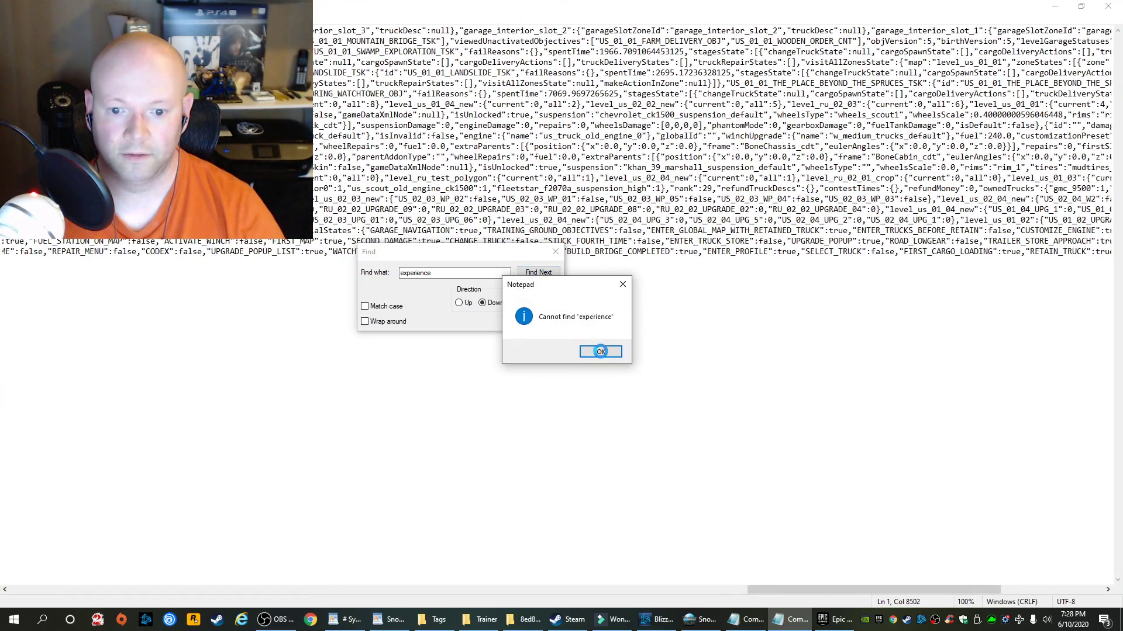
click(601, 351)
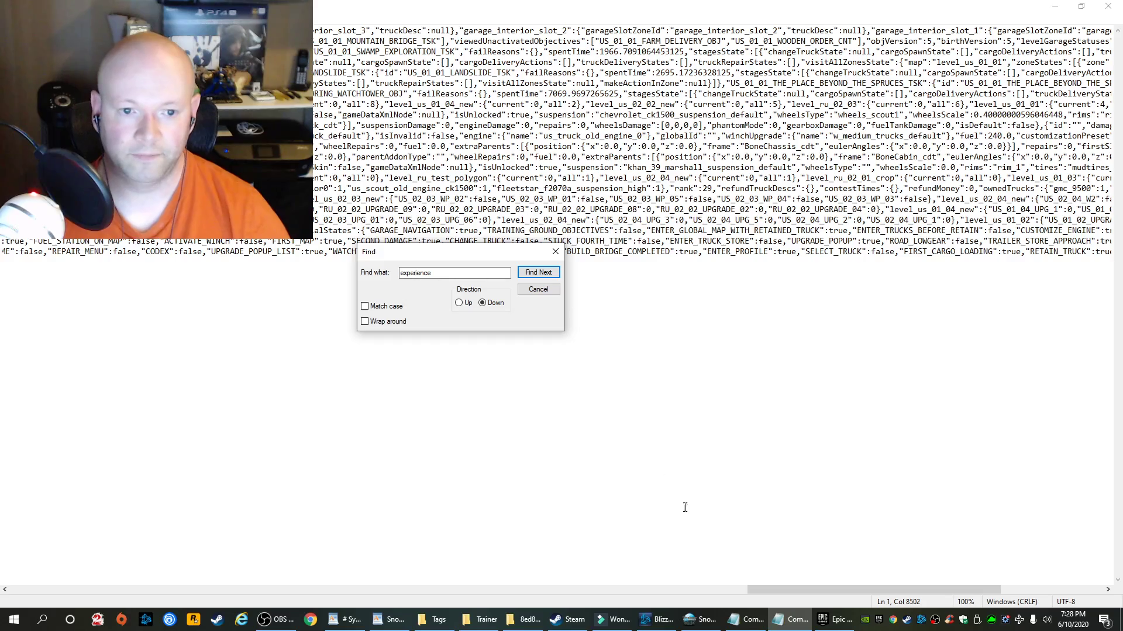
drag(872, 590, 975, 589)
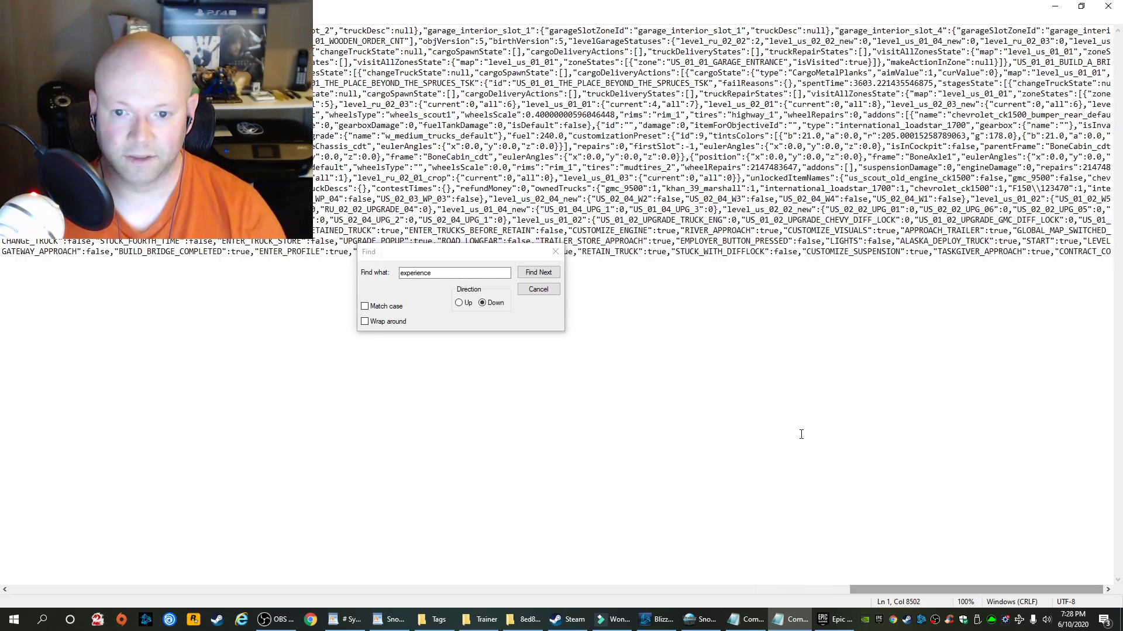
click(535, 273)
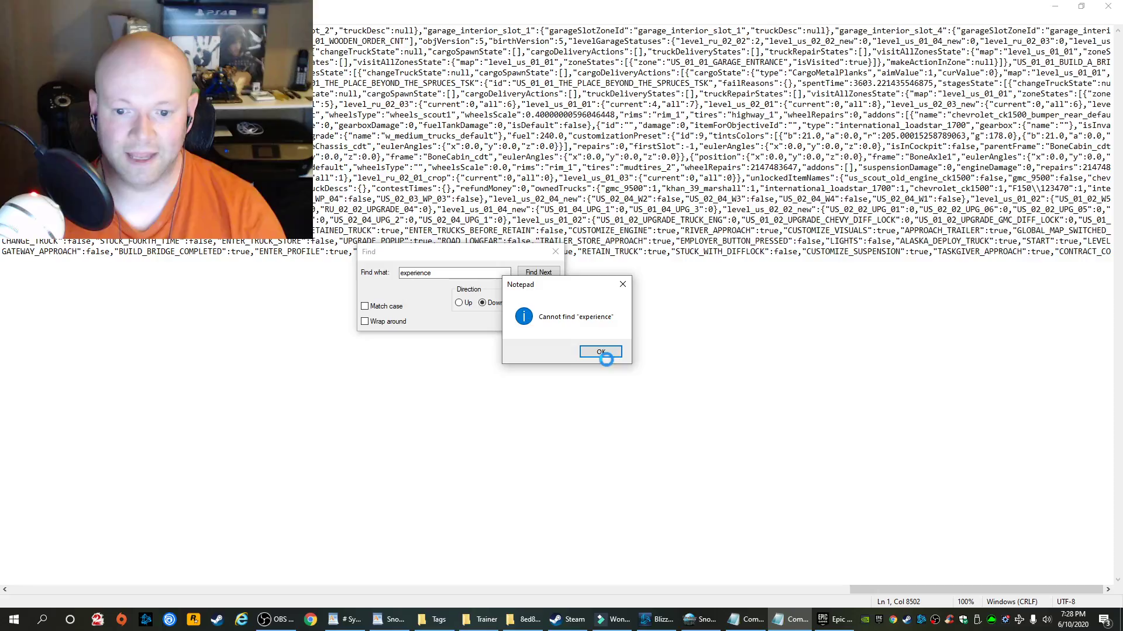
click(604, 353)
mouse_move(952, 590)
mouse_down()
mouse_move(786, 599)
mouse_move(314, 590)
mouse_up()
click(534, 273)
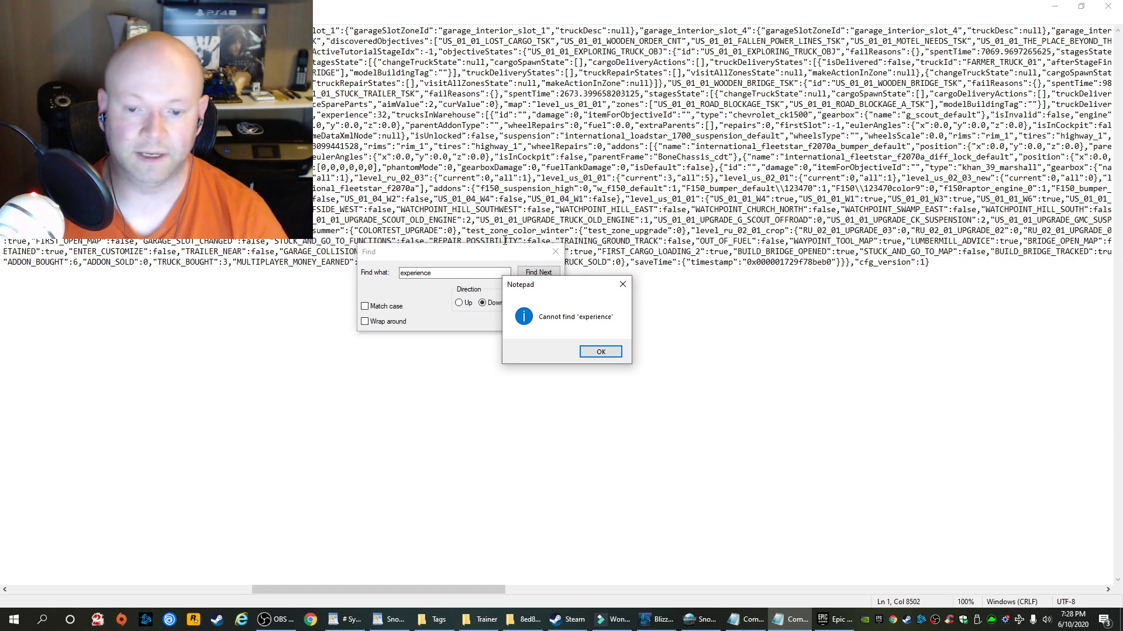
click(623, 285)
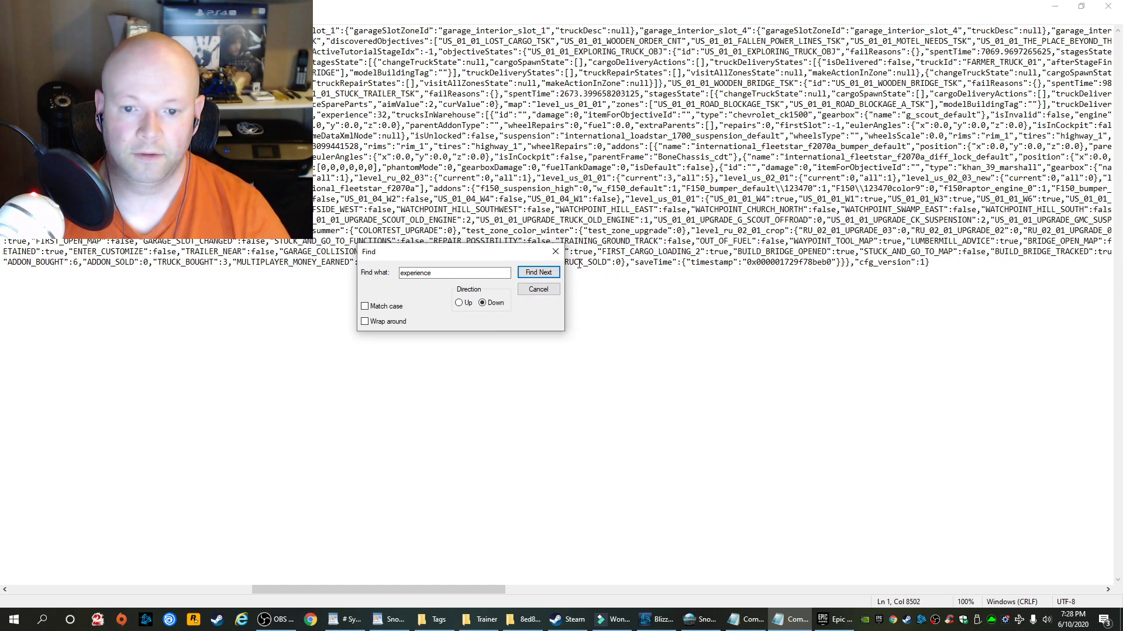
click(552, 251)
click(1107, 6)
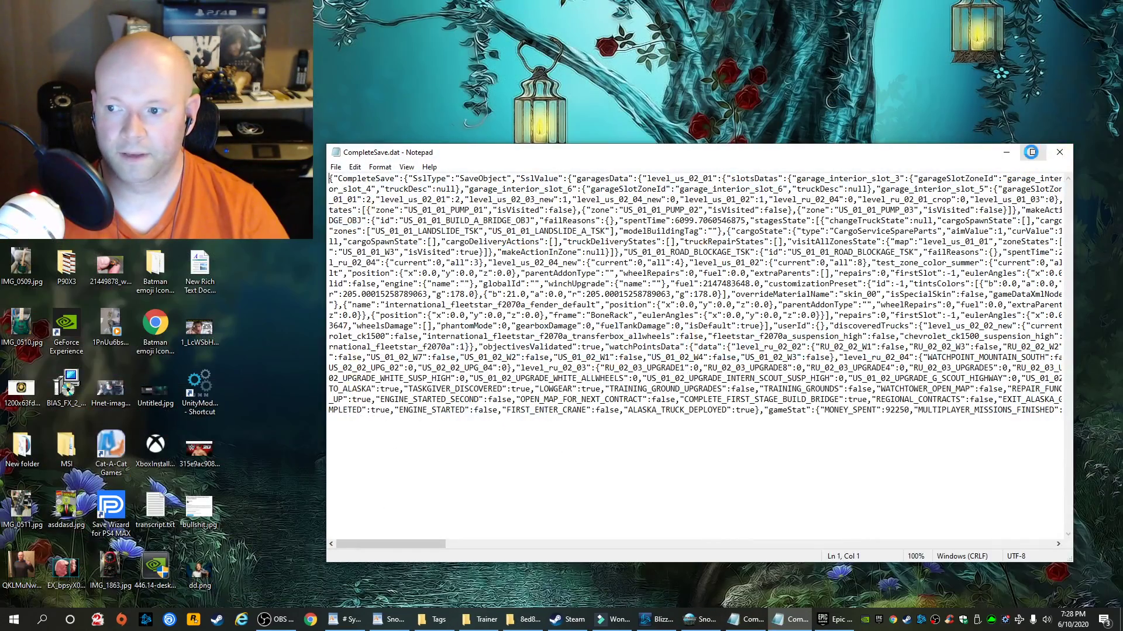
Maximize Notepad and search CompleteSave.dat for the experience entry, confirming it still reads 32.
click(1032, 153)
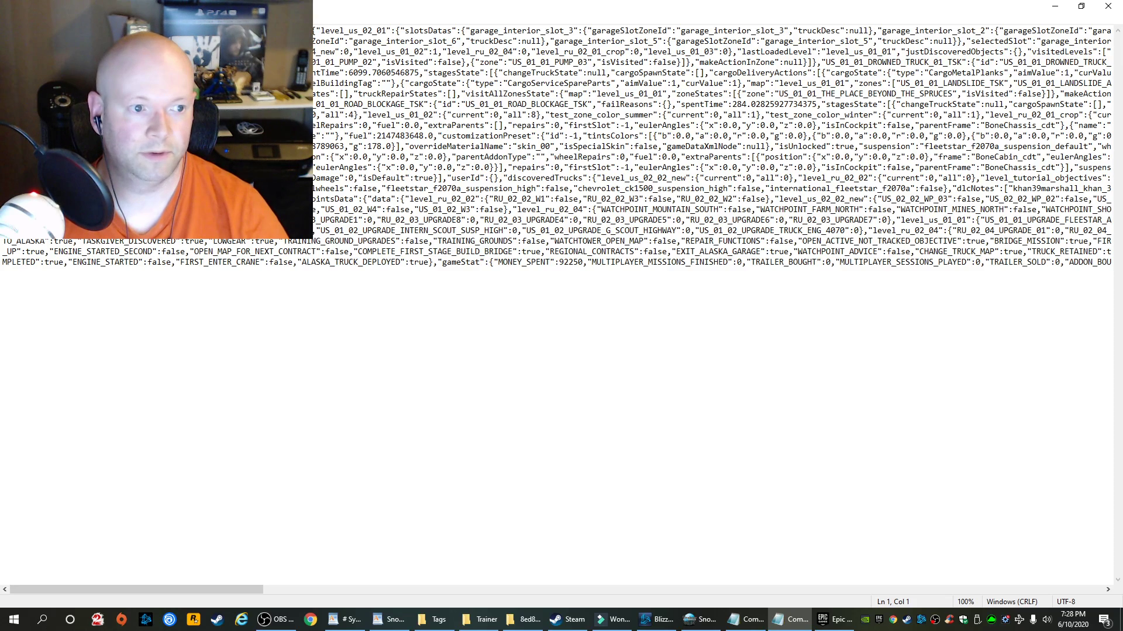
key(F3)
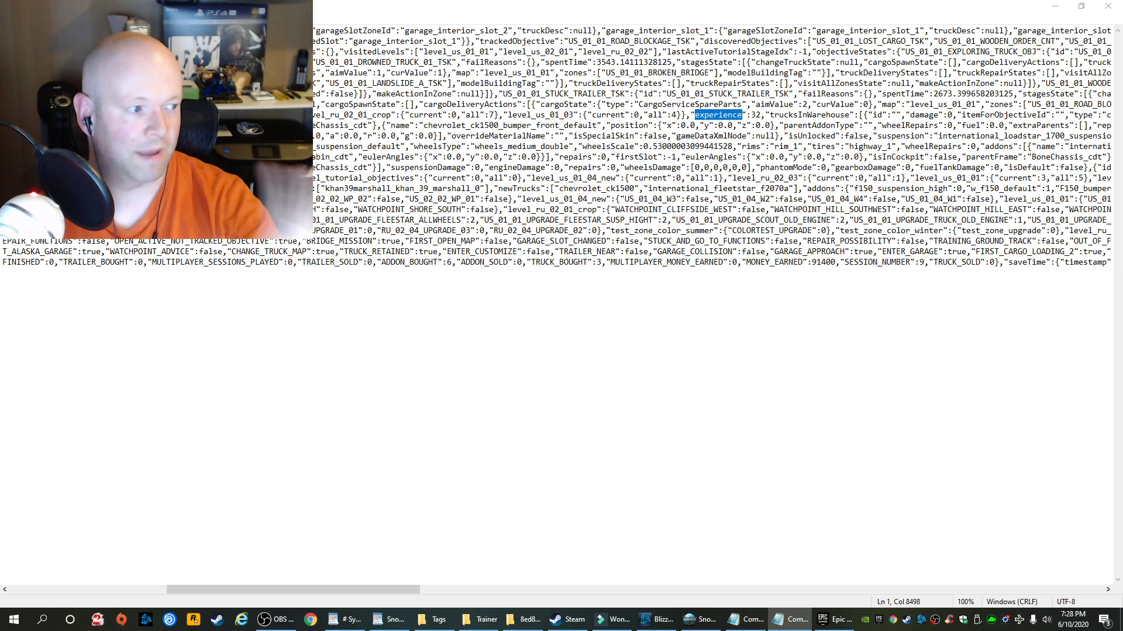
key(ctrl+f)
drag(645, 306, 699, 290)
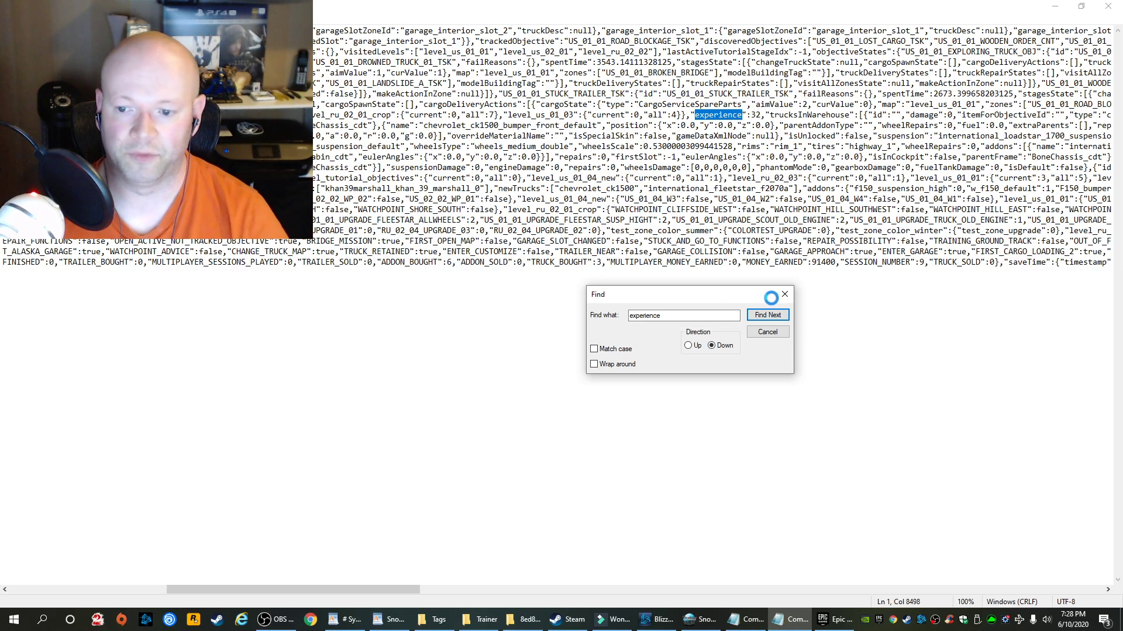
click(787, 295)
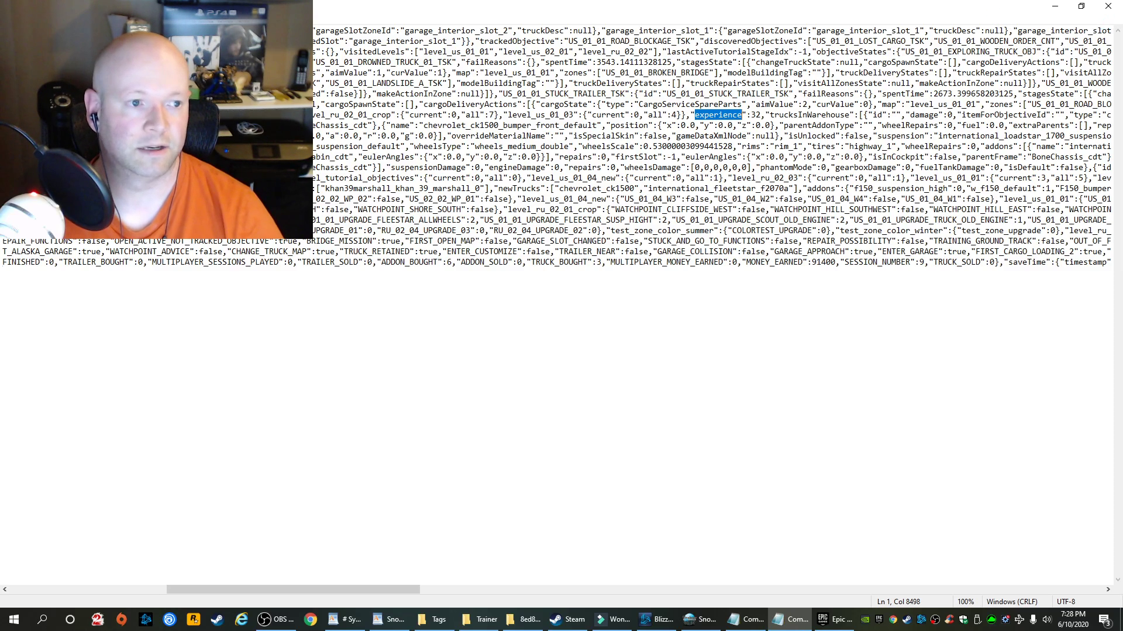
Close Notepad, hide the save folder, and launch SnowRunner, uploading the local save to the cloud.
click(1082, 5)
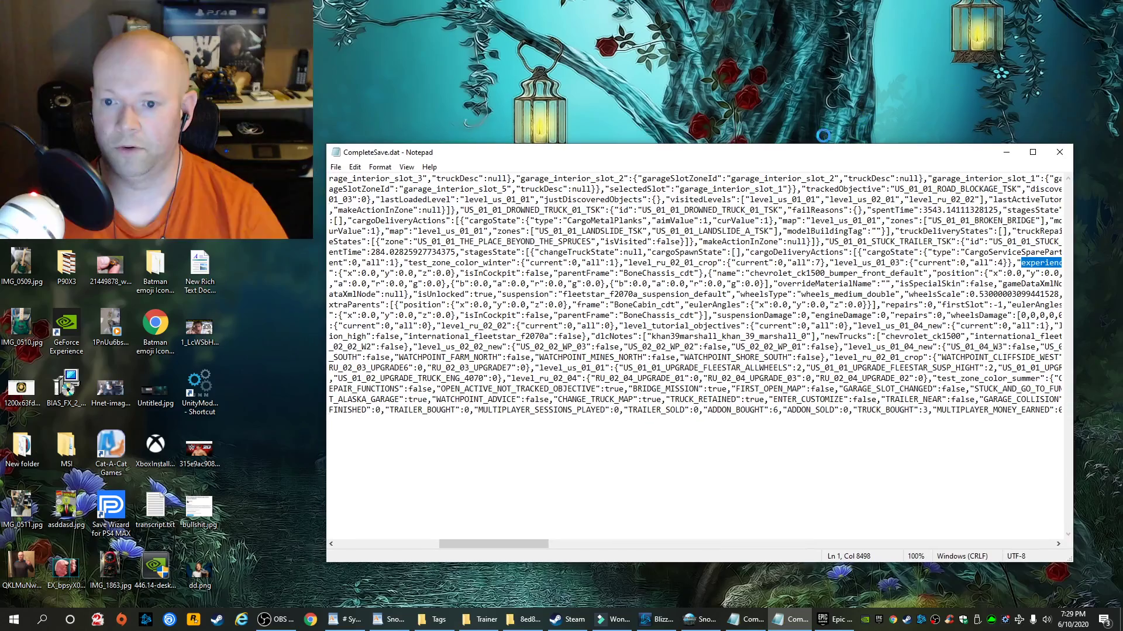
key(alt+F4)
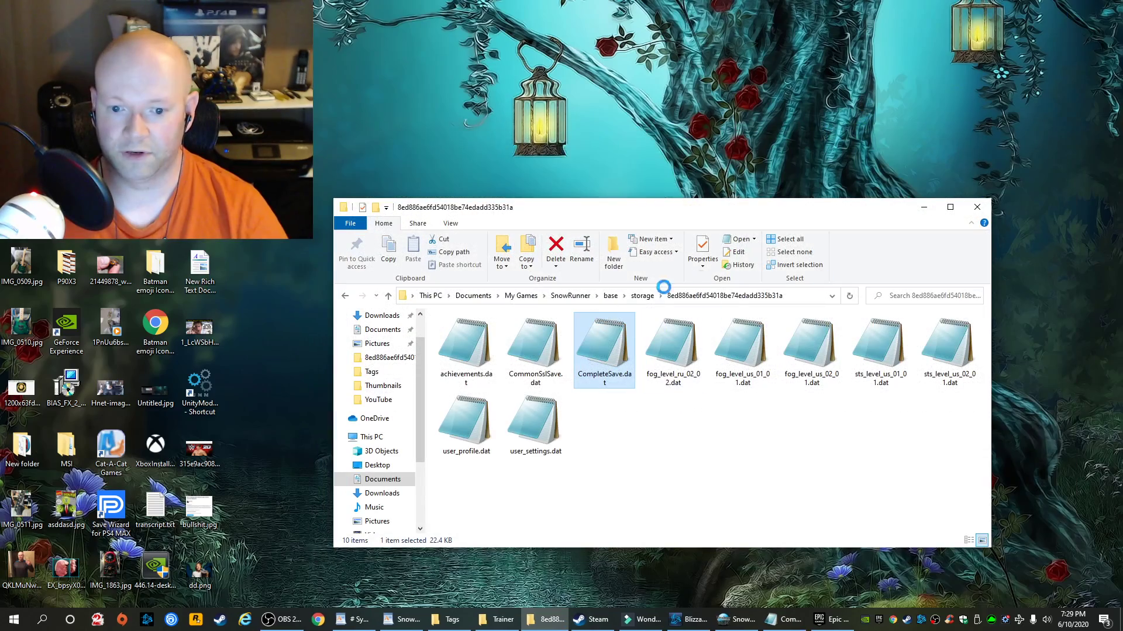
click(923, 207)
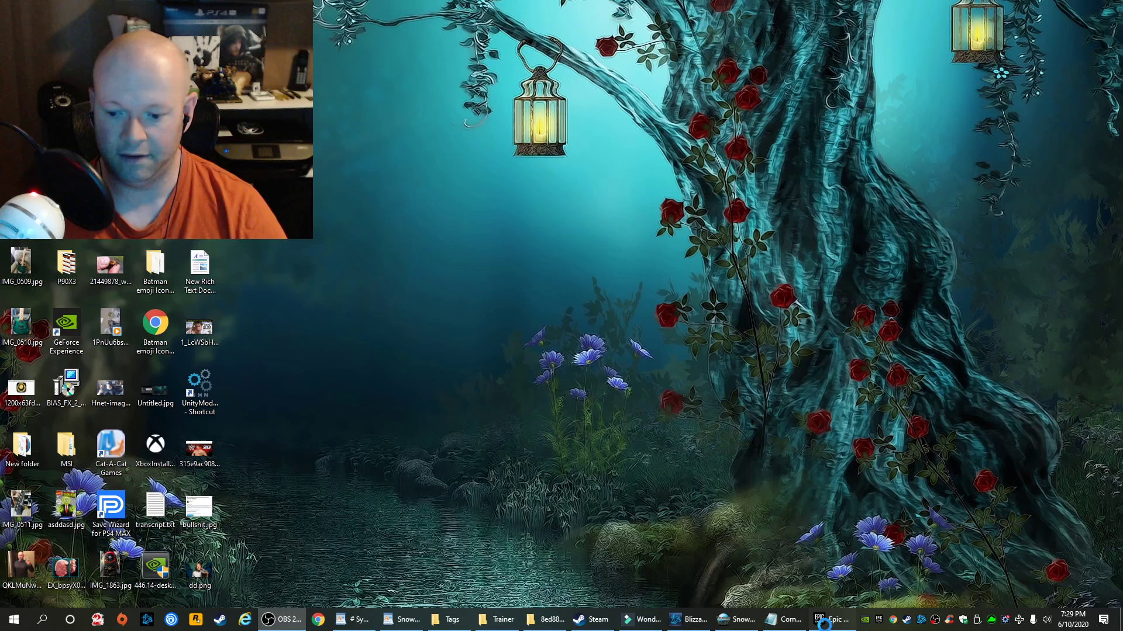
click(231, 294)
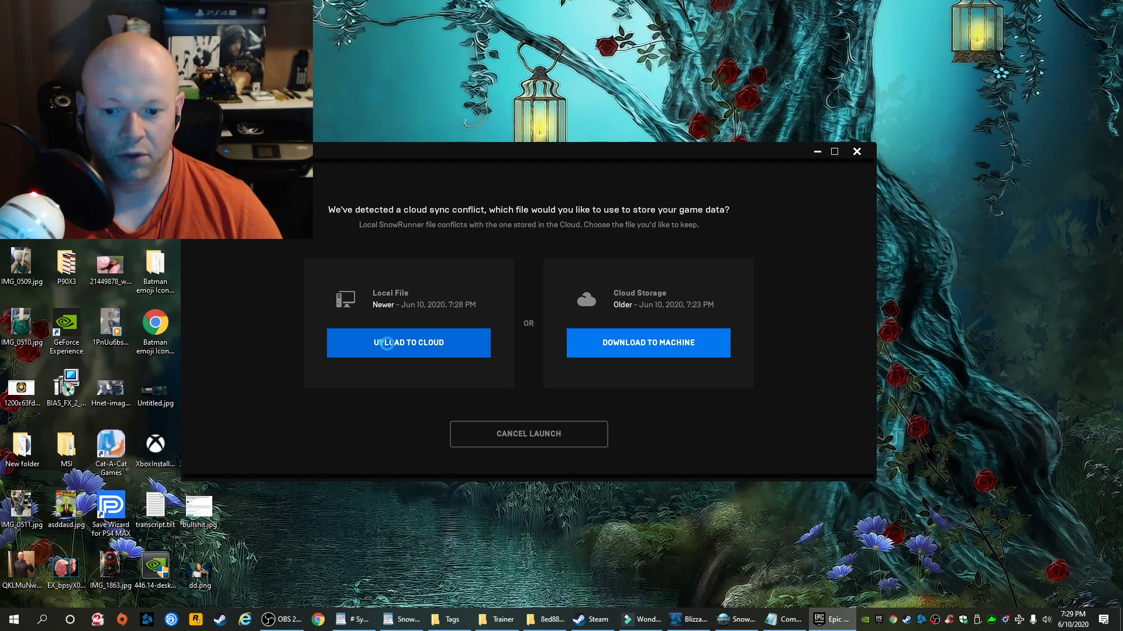
click(387, 344)
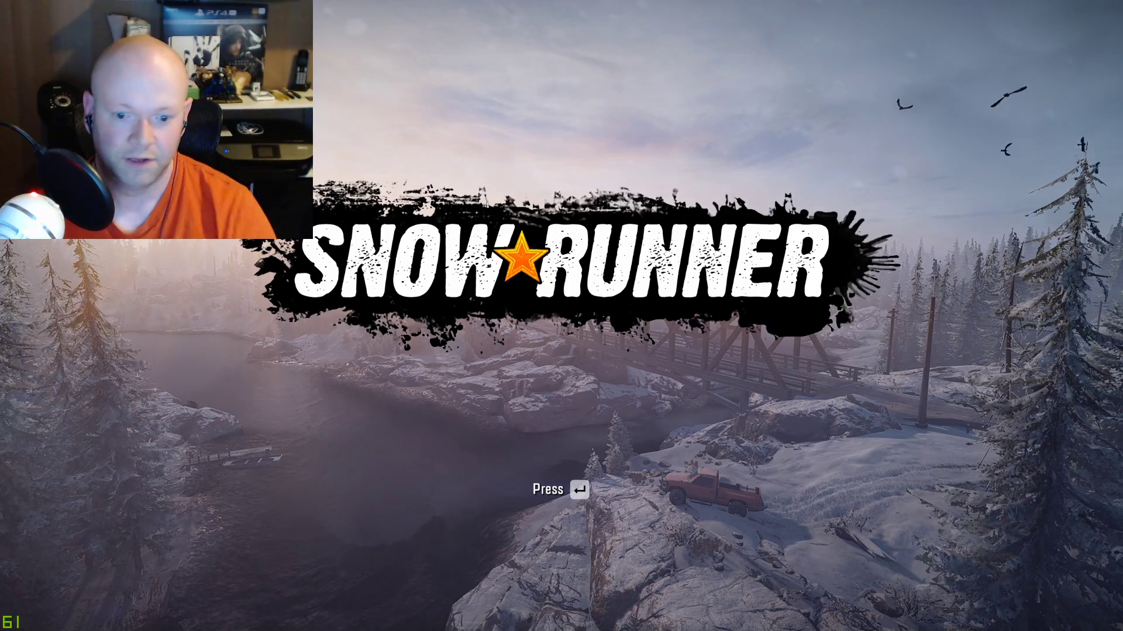
Go past the SnowRunner title screen and choose Continue from the main menu.
key(Return)
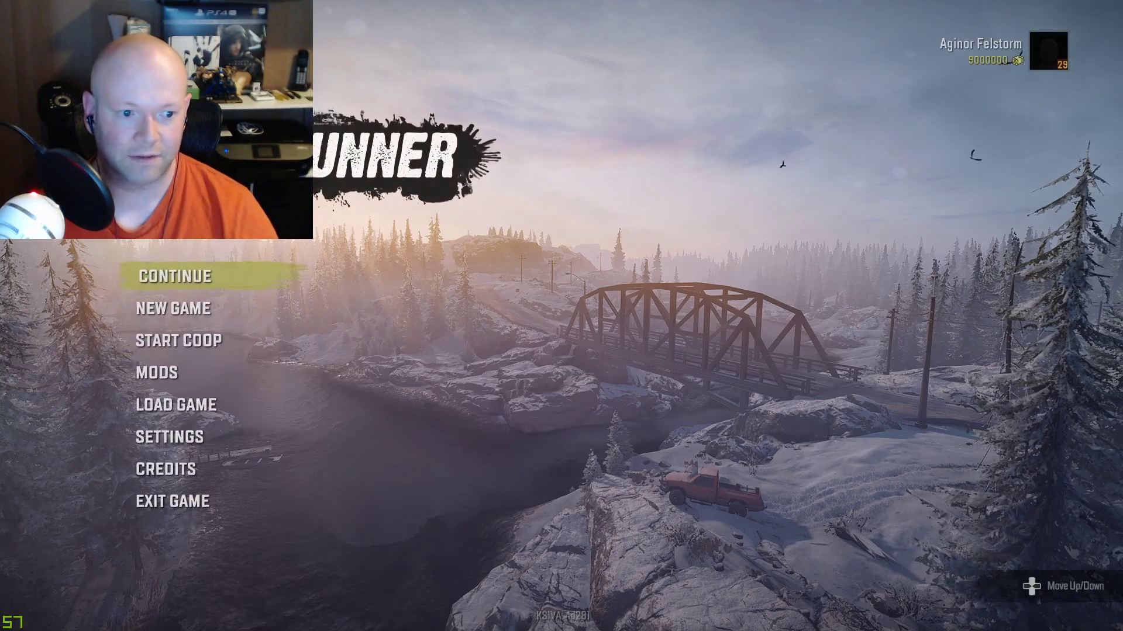
key(Down)
key(Down)
key(Down)
key(Up)
key(Up)
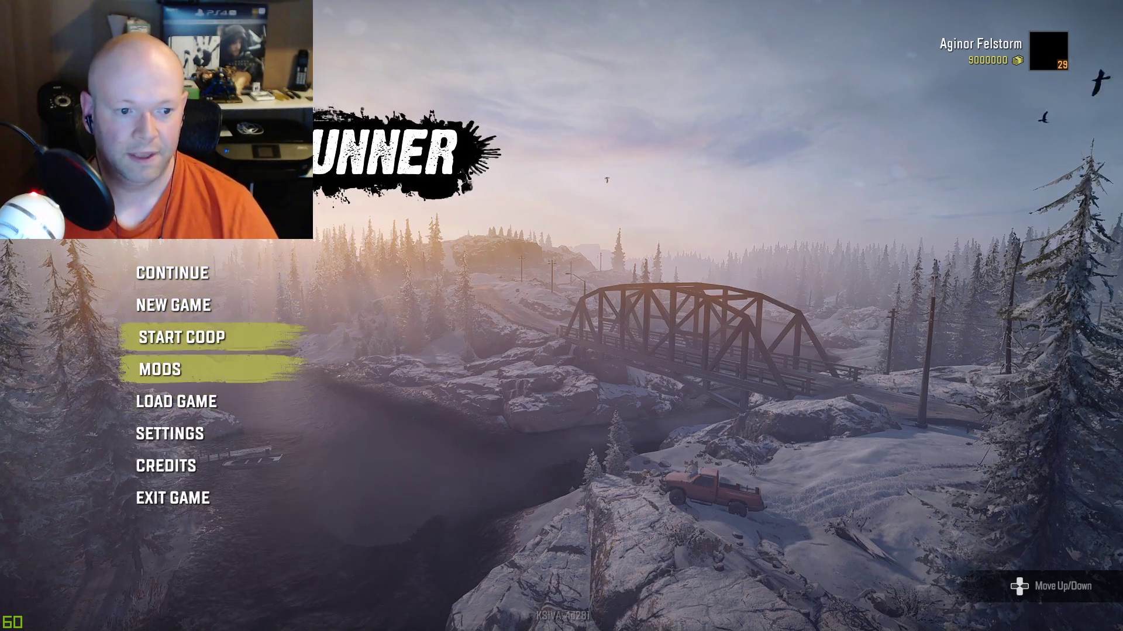
key(Up)
key(Up)
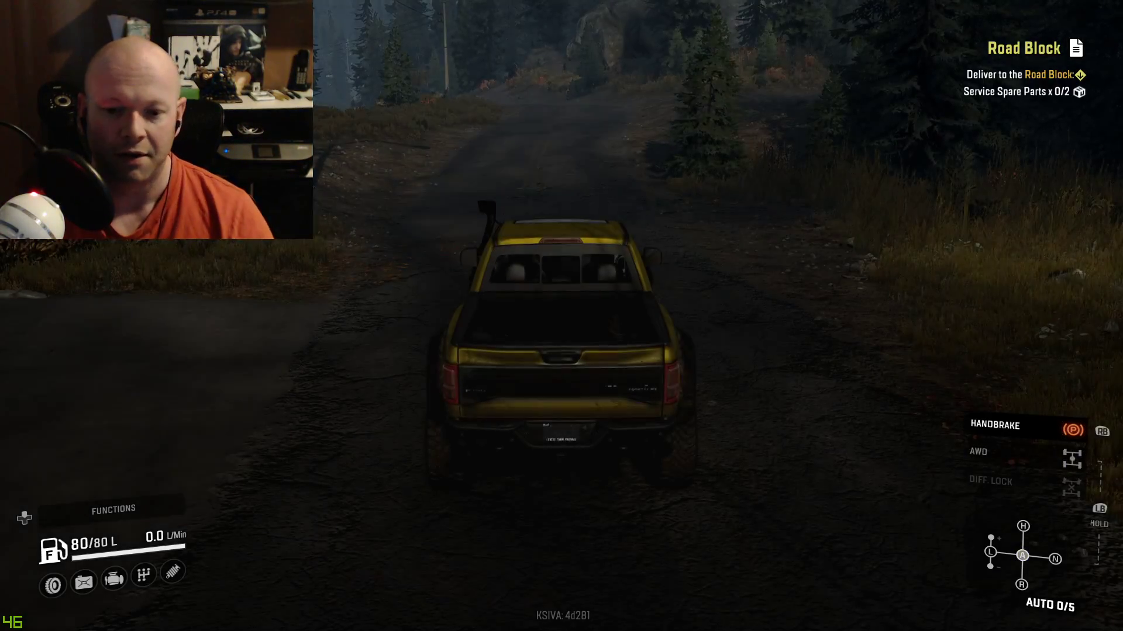
Open the profile statistics showing rank 29, 9000000 money and experience -64868 of 4100.
key(Escape)
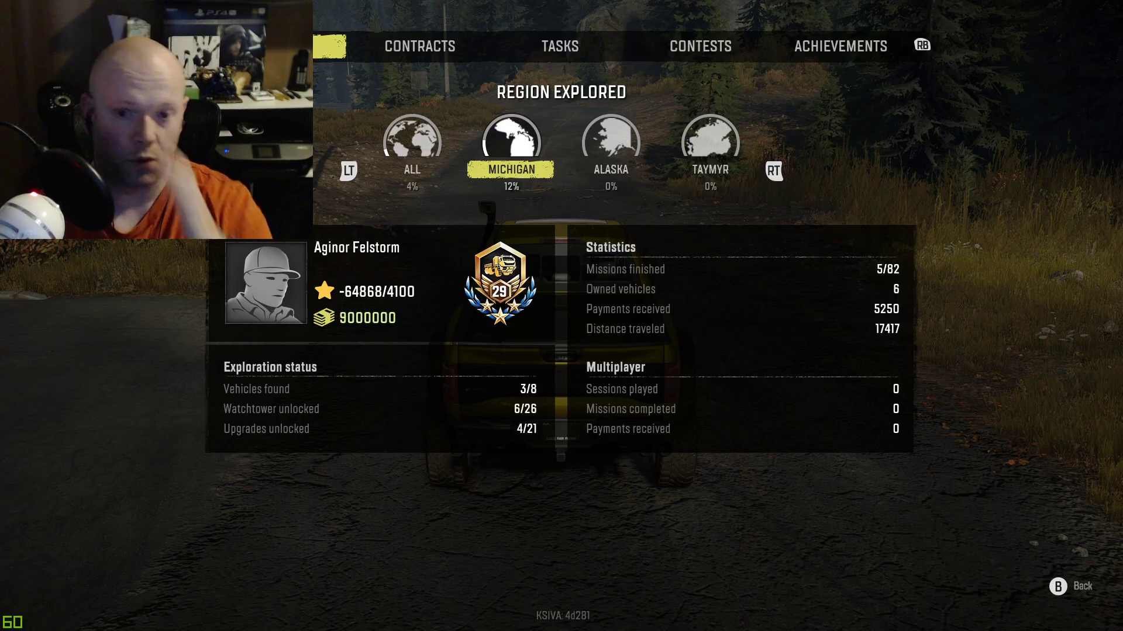
Close the statistics screen to return to the yellow pickup on the forest road.
key(Escape)
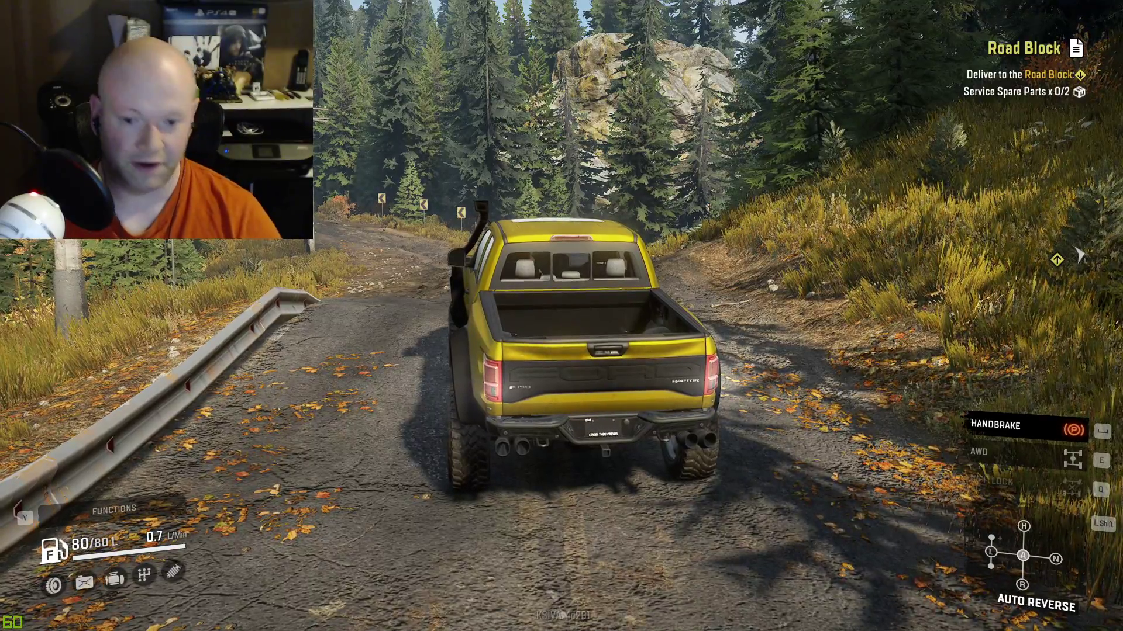
Bring up the yellow pickup's truck functions menu.
key(v)
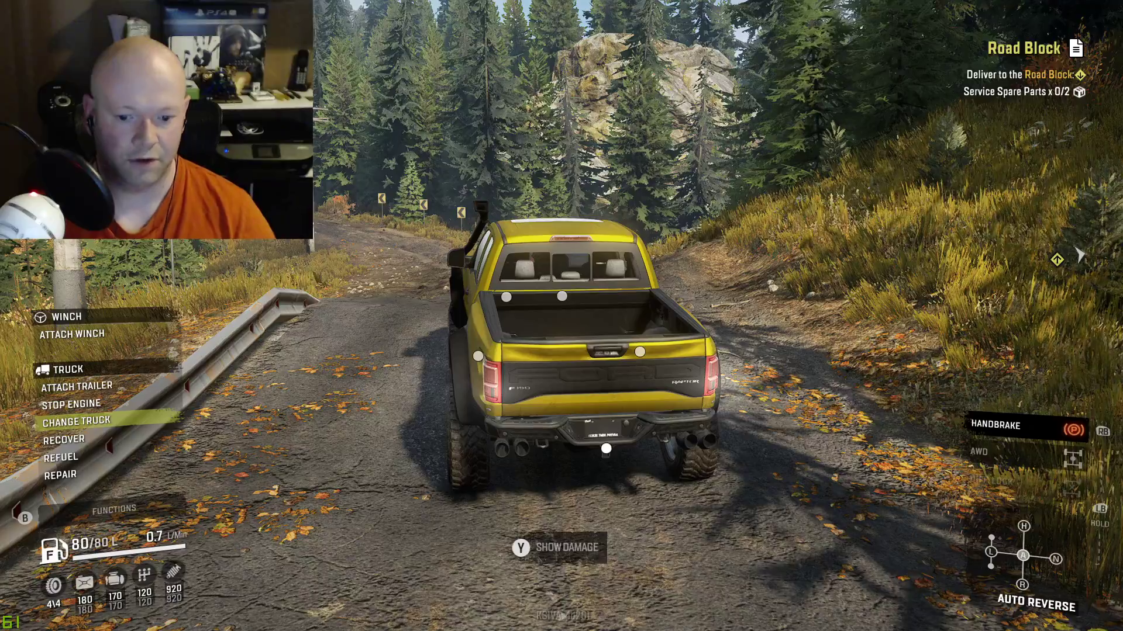